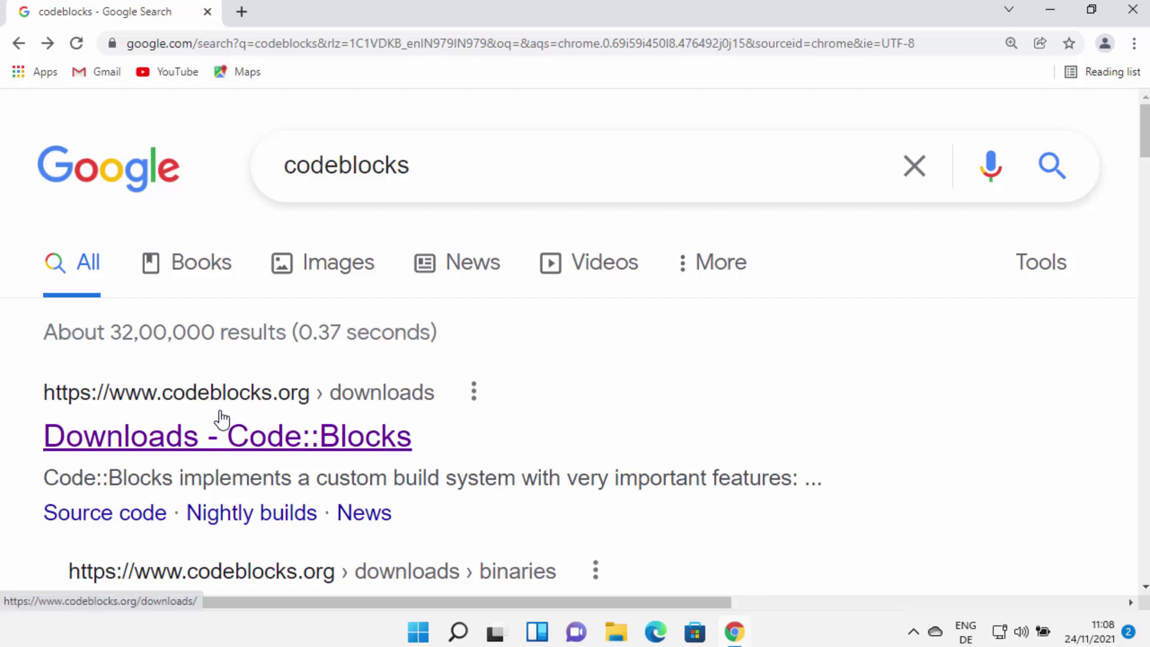
Step: Open the Code::Blocks Downloads page from the search results, then go to the binary releases page
left_click(302, 440)
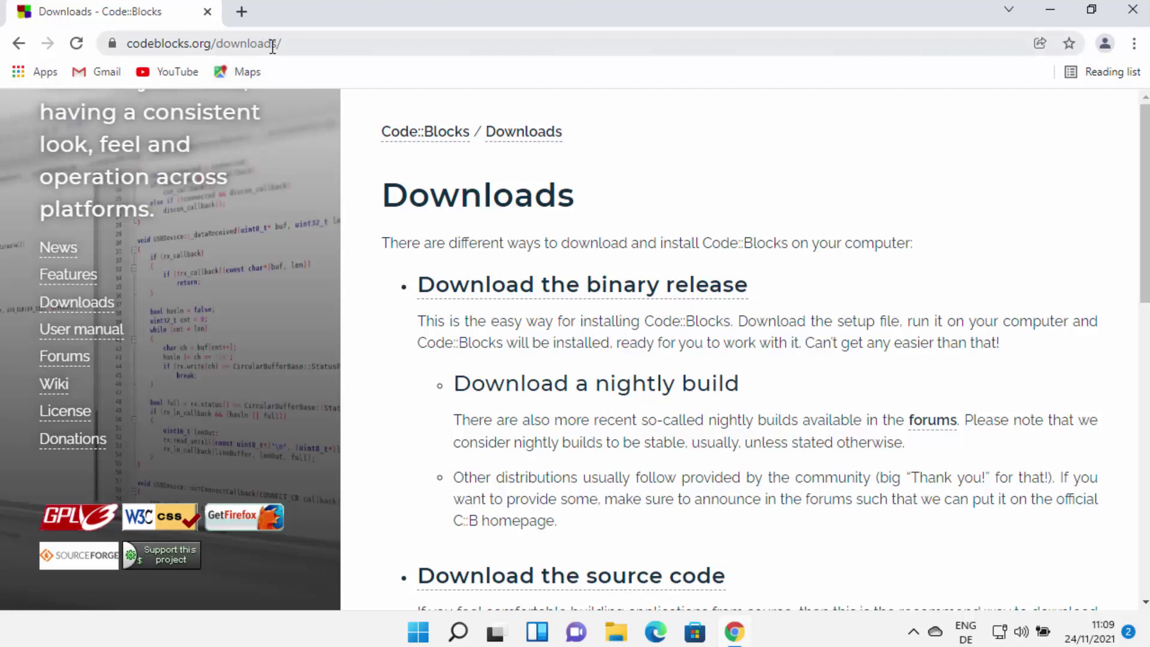
left_click(86, 308)
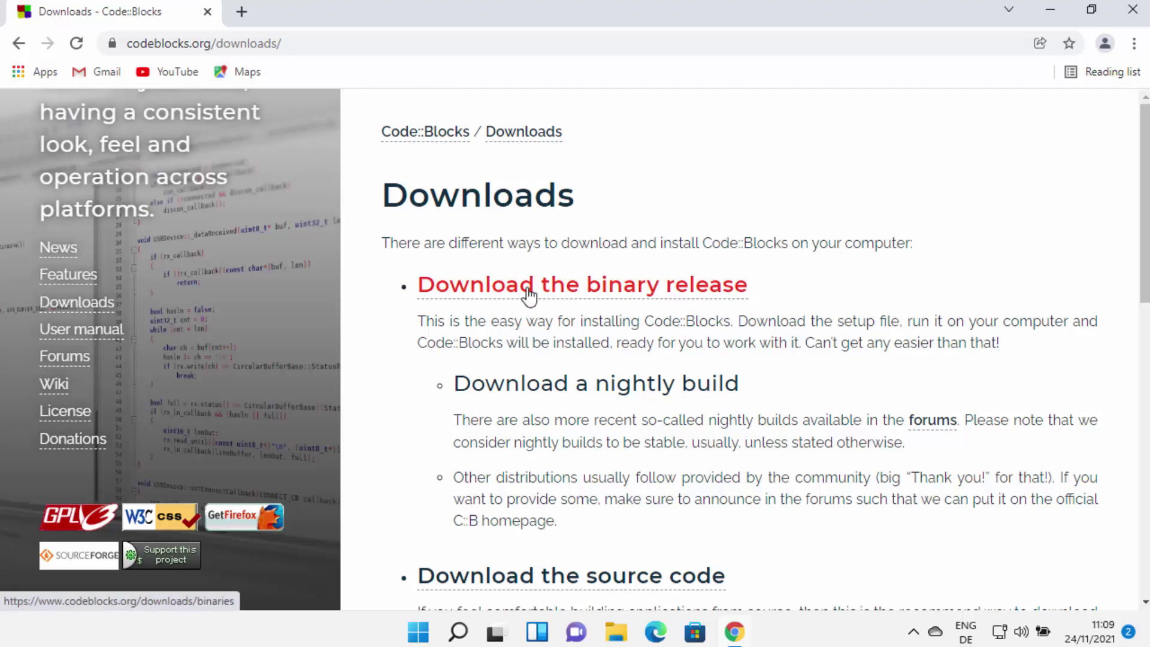
left_click(604, 296)
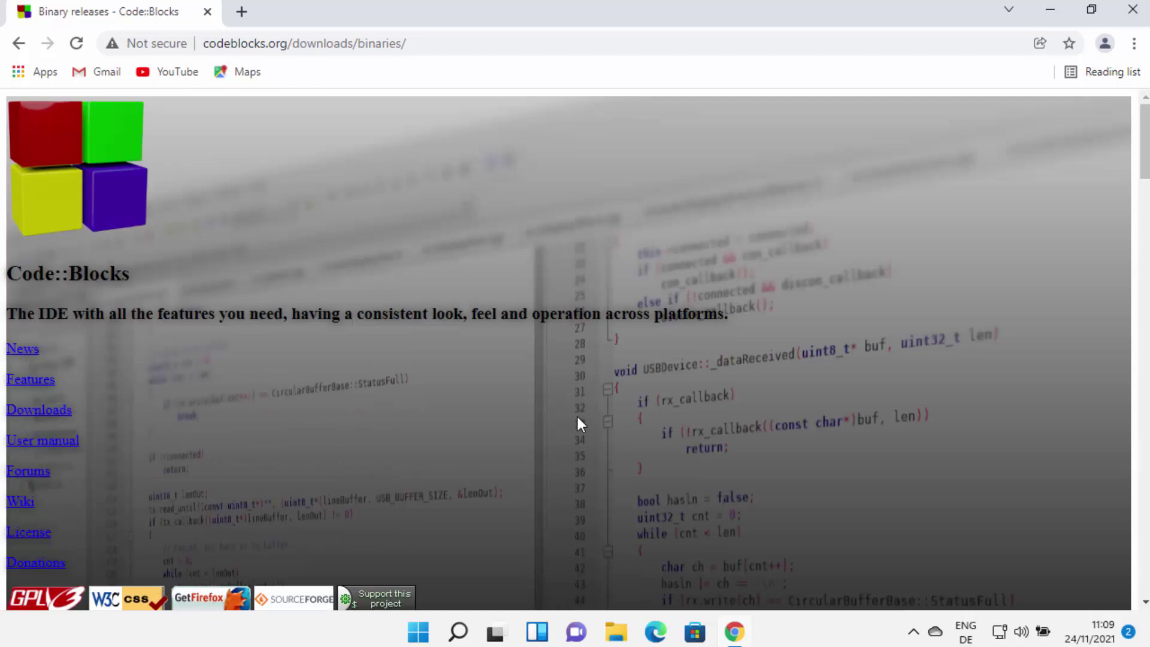
Step: Scroll the binary releases page down to the Microsoft Windows section
scroll(578, 420, "down", 13)
scroll(578, 423, "down", 3)
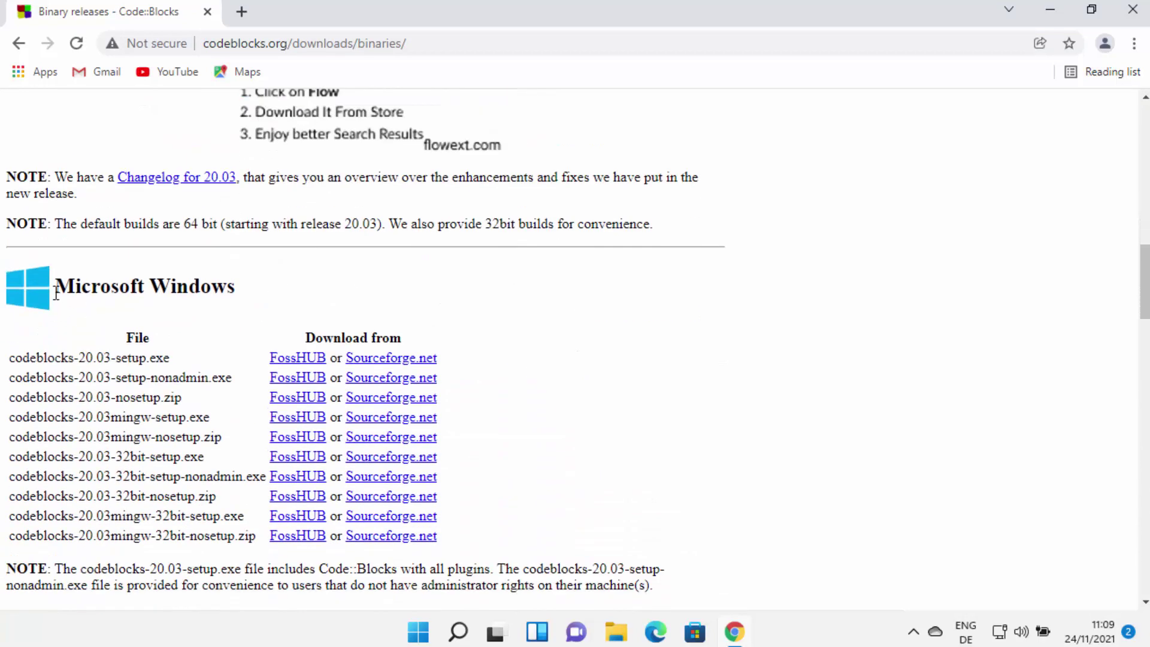
left_click_drag(54, 295, 239, 298)
left_click(440, 299)
scroll(533, 299, "down", 2)
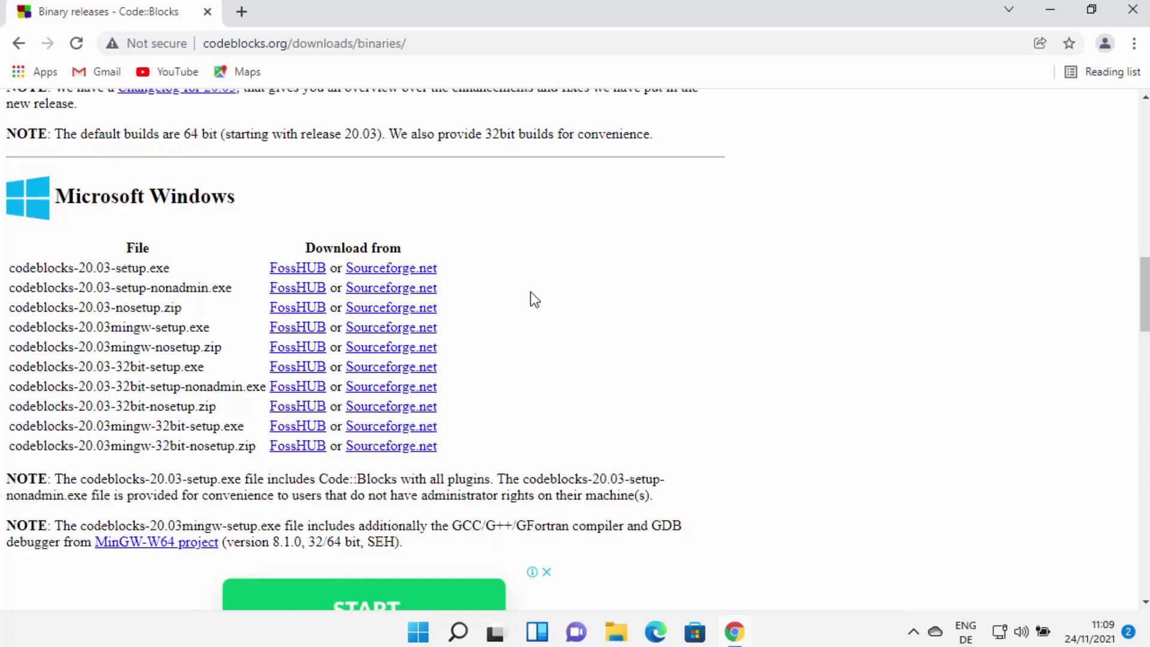
Step: Find codeblocks-20.03mingw-setup.exe and download it from Sourceforge.net
left_click_drag(10, 327, 105, 327)
left_click(81, 327)
left_click(111, 328)
left_click_drag(112, 329, 187, 328)
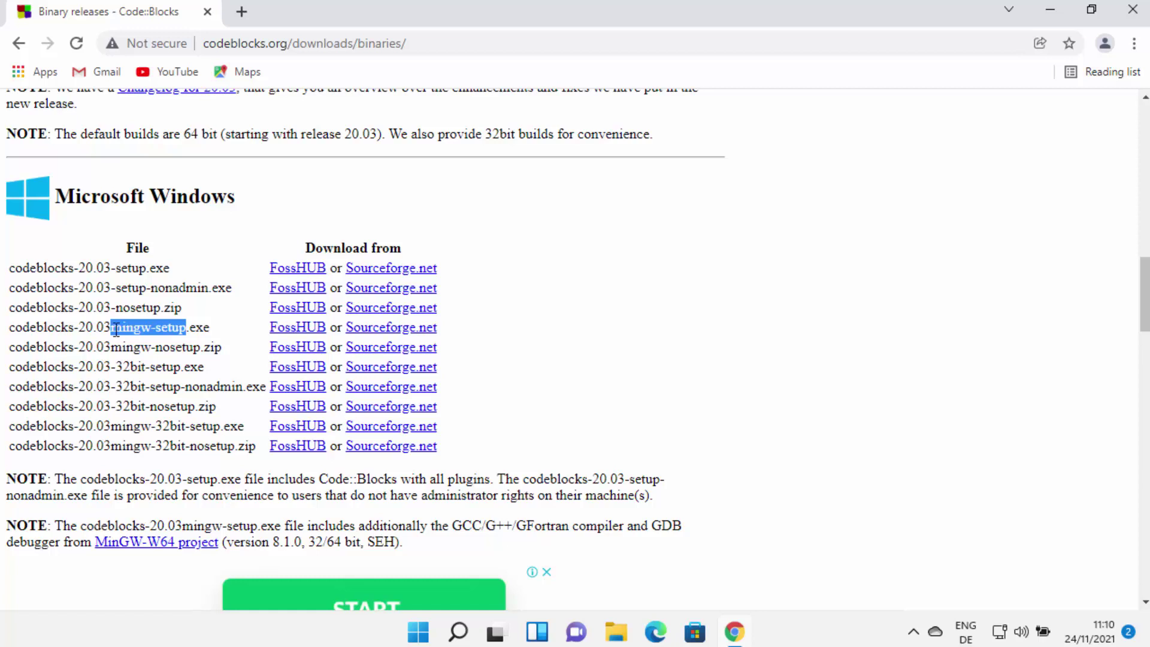
left_click_drag(12, 331, 204, 324)
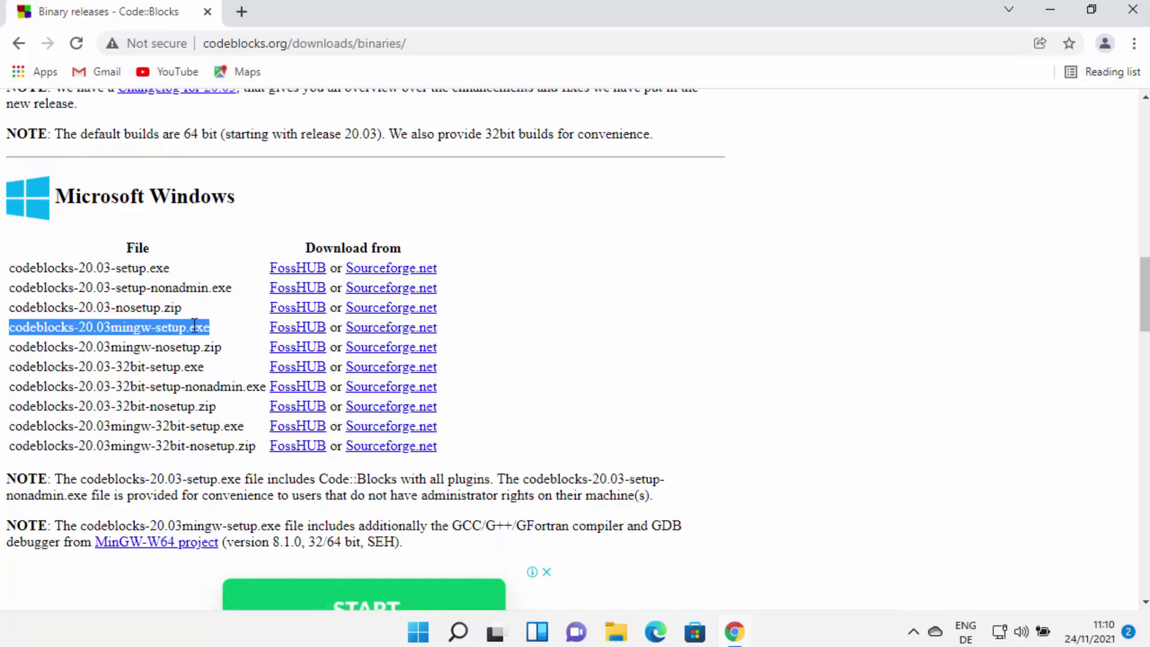
left_click(395, 331)
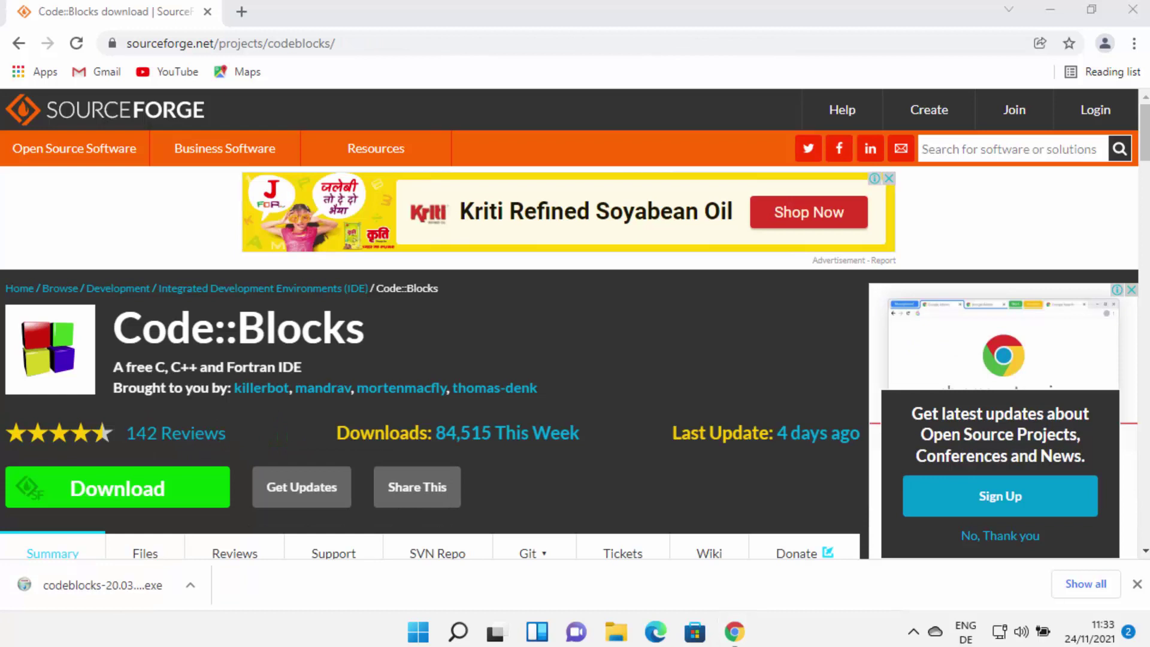
Step: Run the downloaded codeblocks-20.03mingw-setup.exe installer from Chrome's download bar and minimize the browser
left_click(142, 591)
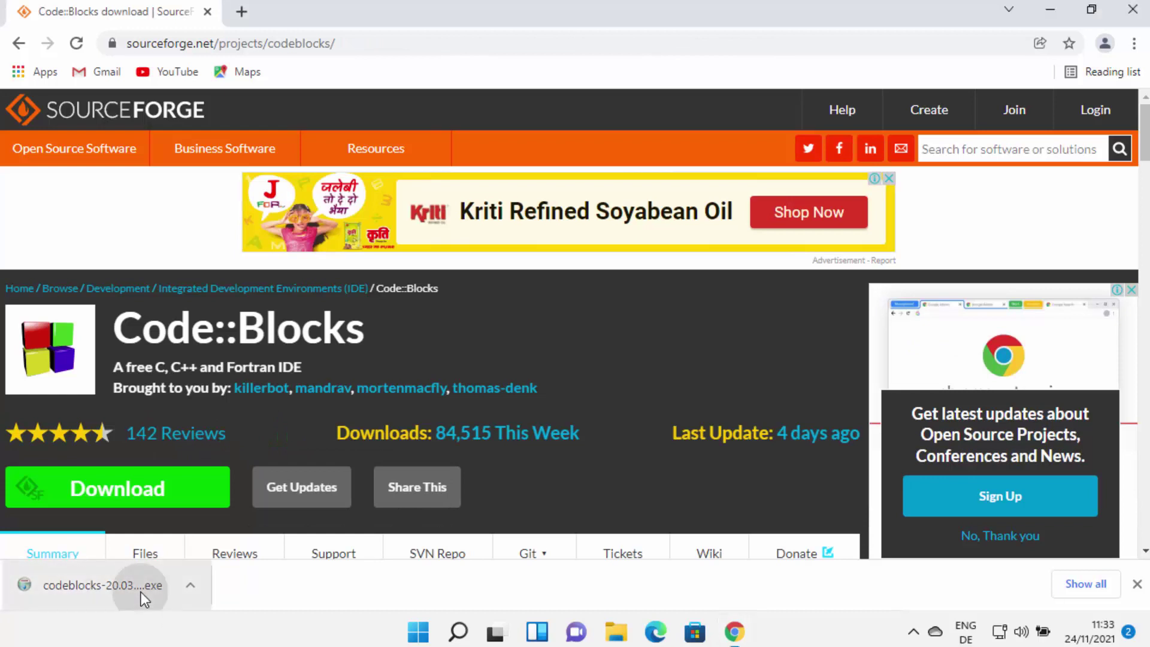
left_click(1050, 11)
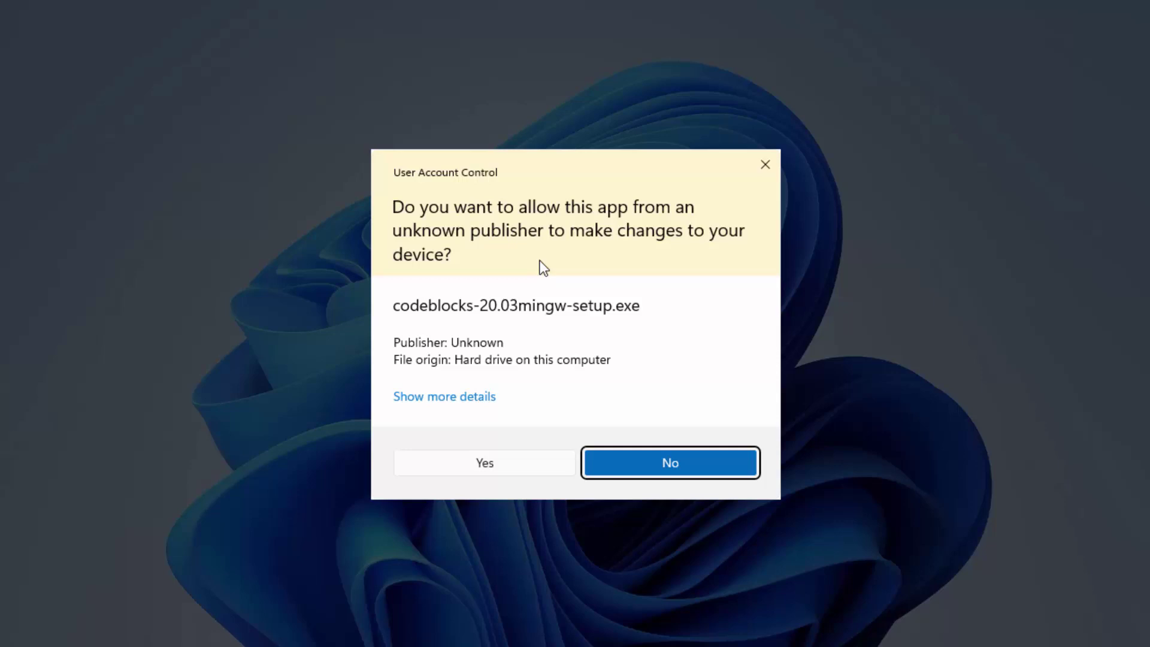
Step: Allow the installer through User Account Control, pass the welcome page, and accept the licence
left_click(499, 463)
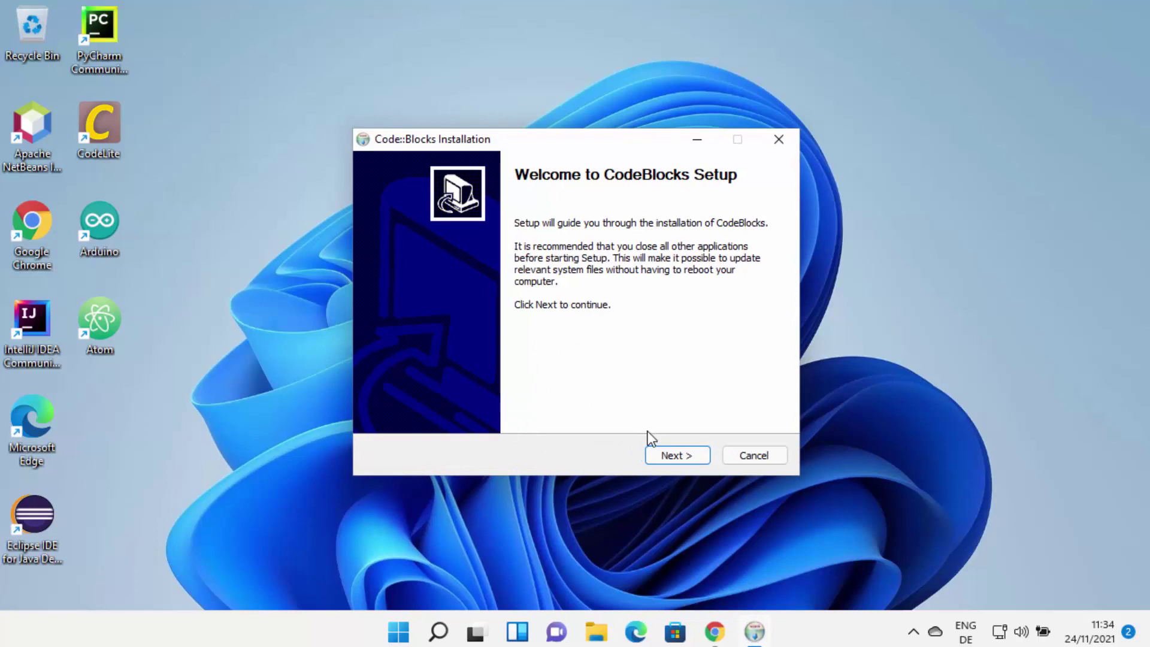
left_click(661, 456)
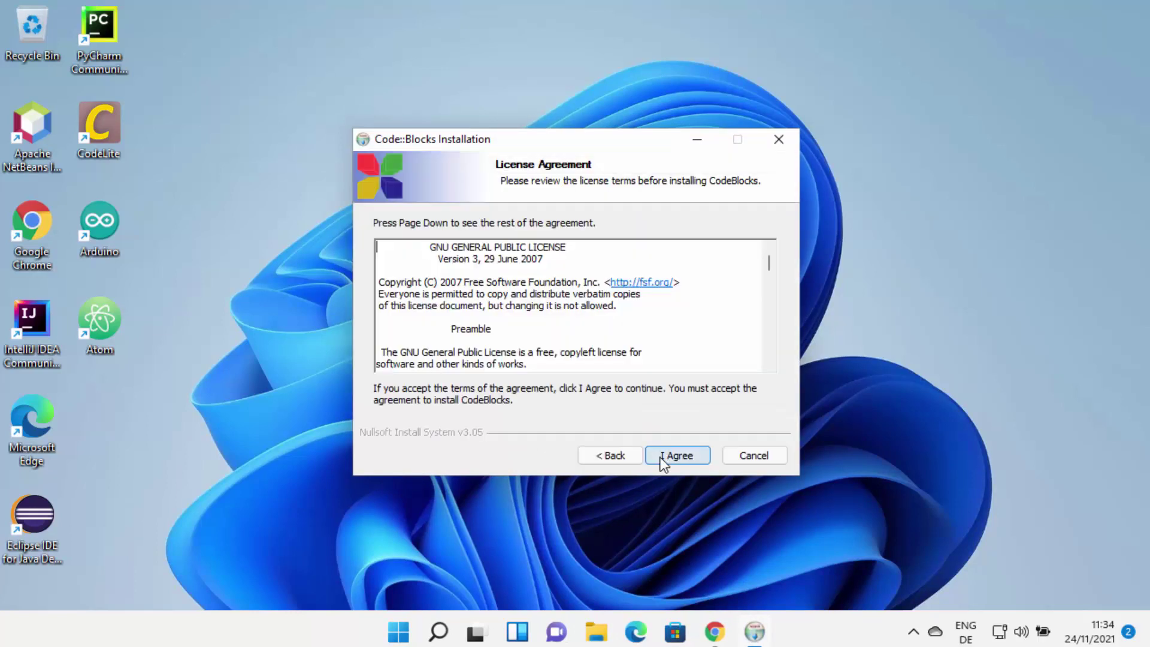
scroll(716, 310, "down", 15)
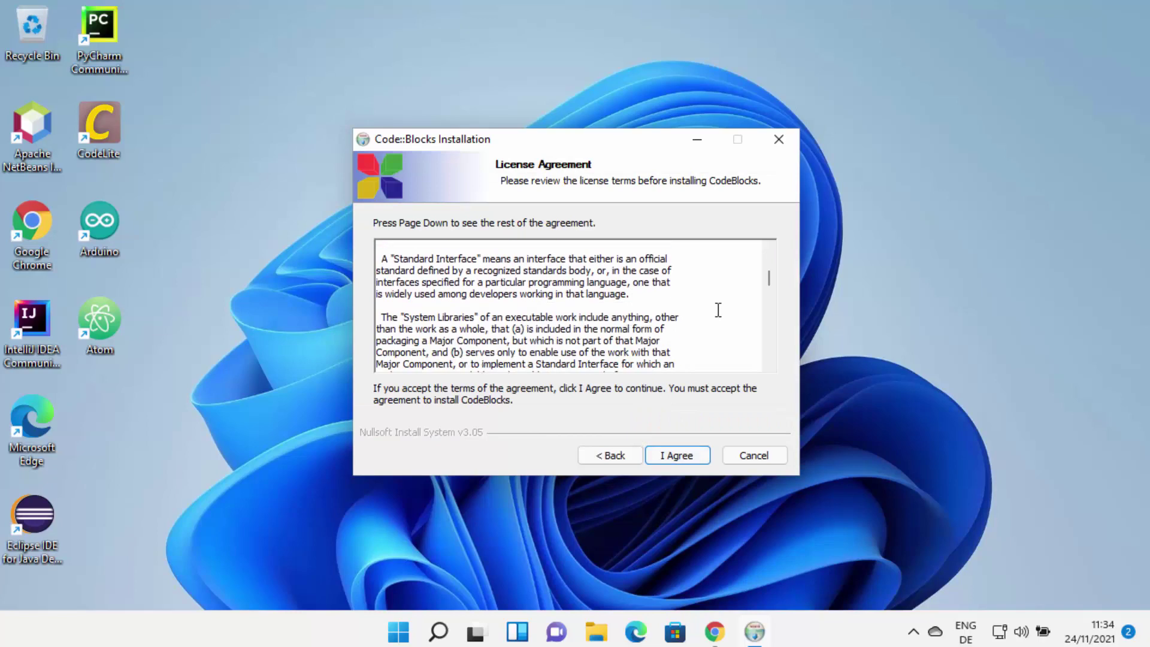
scroll(718, 310, "down", 20)
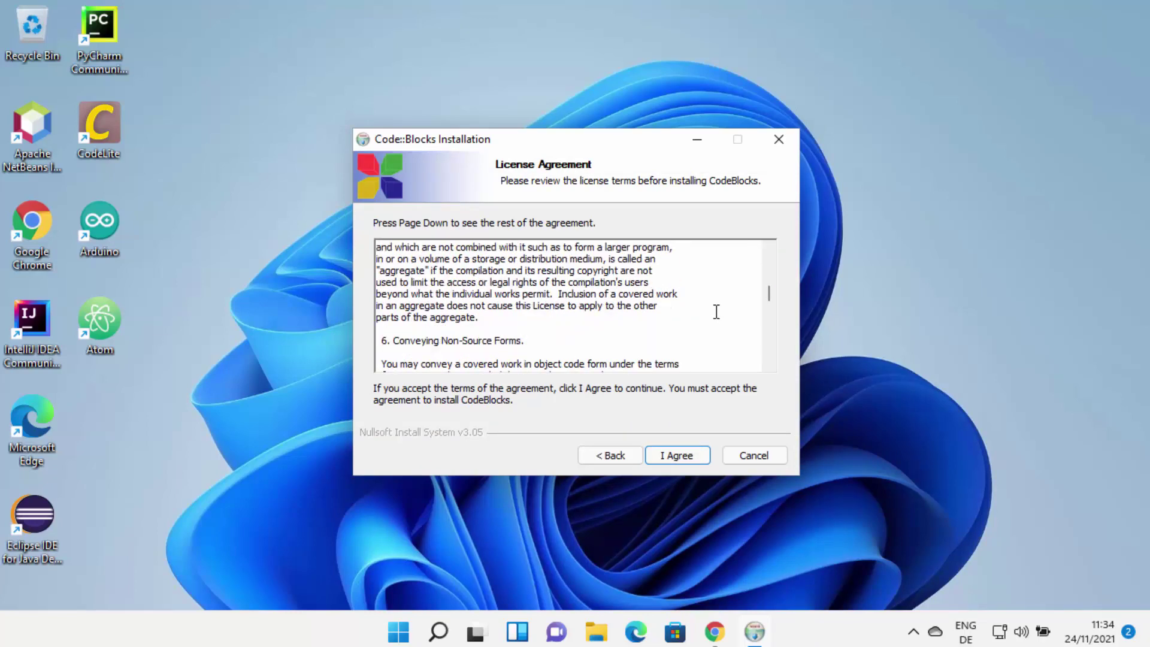
scroll(704, 329, "down", 3)
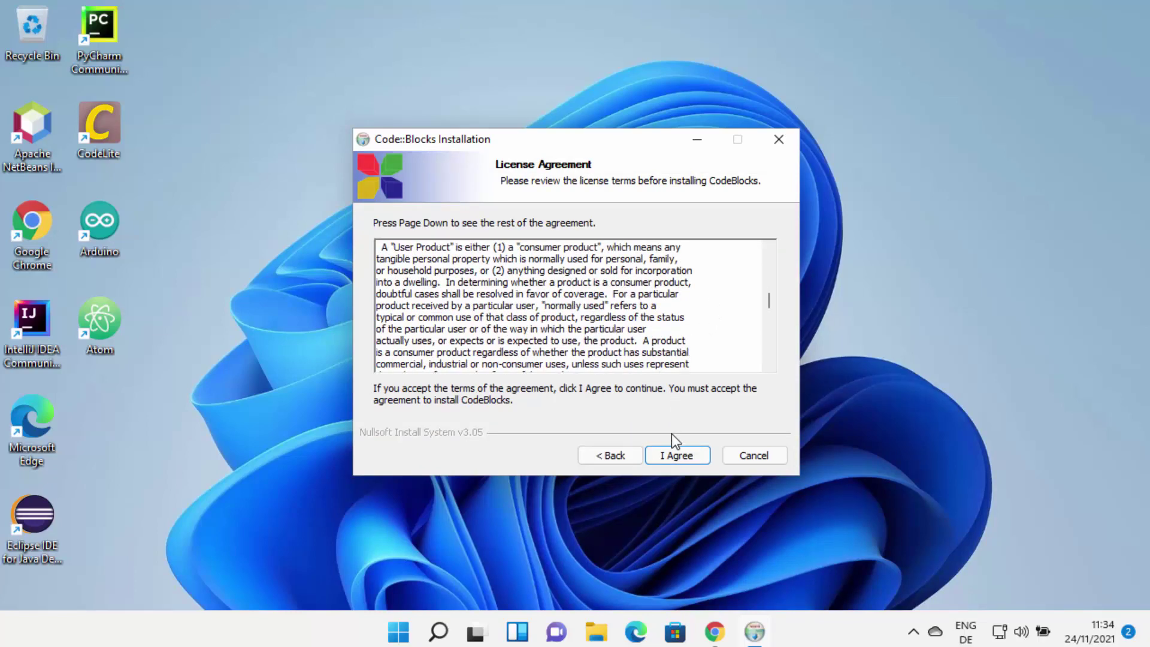
left_click(671, 458)
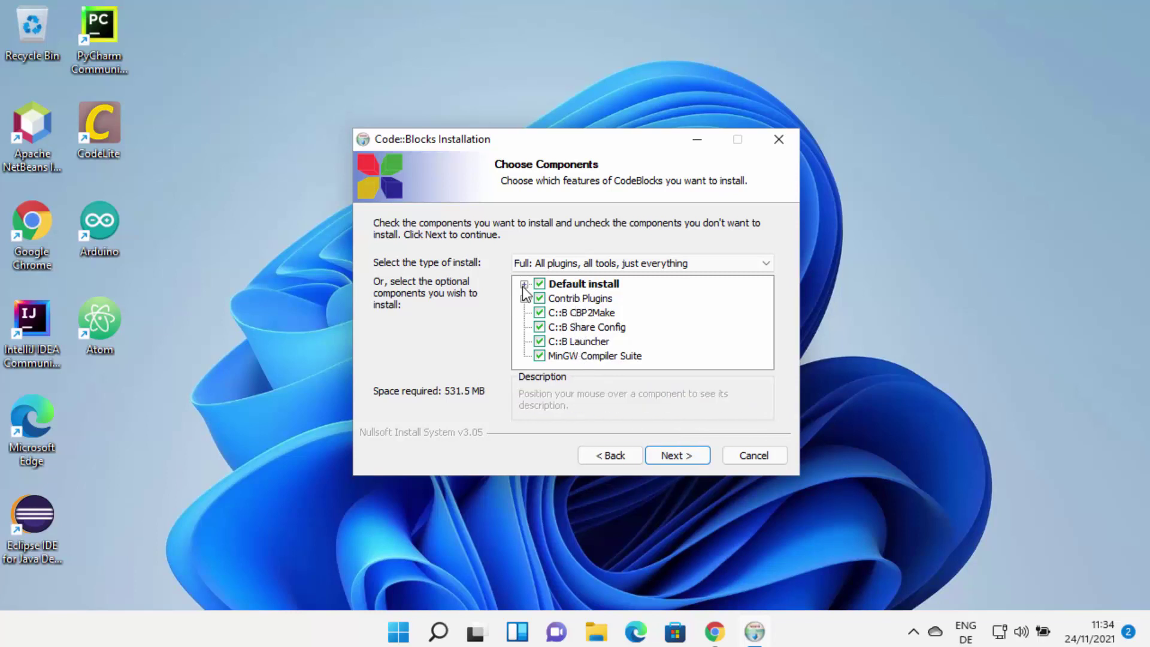
Step: Keep the full component set and check the install path C:\Program Files\CodeBlocks
left_click(662, 450)
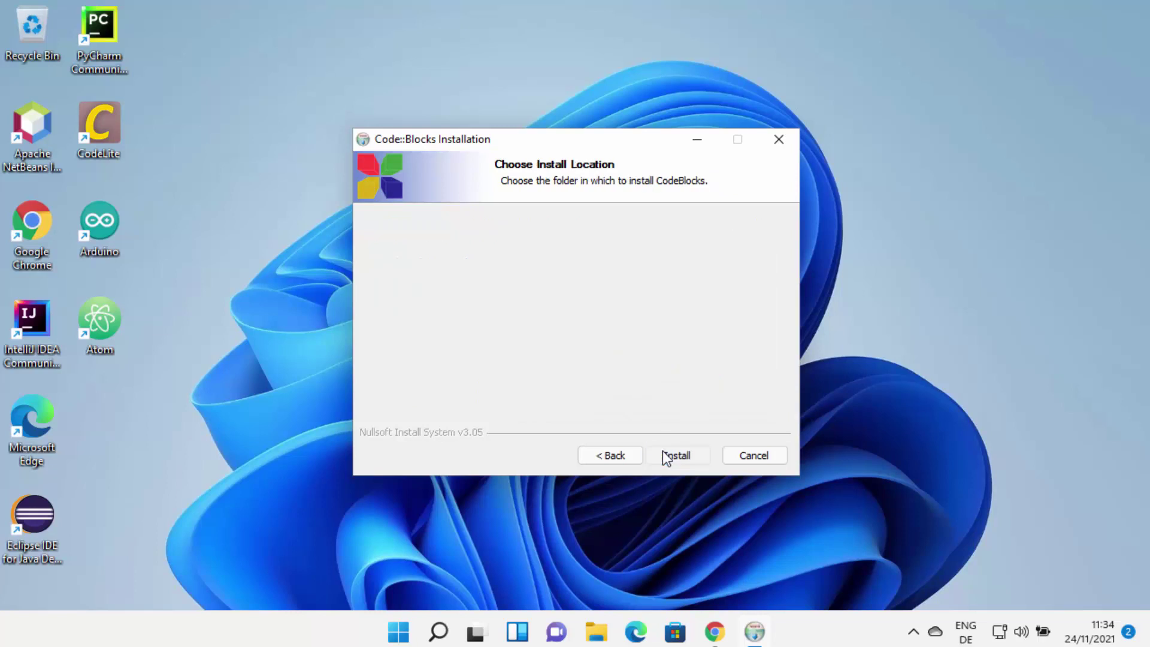
double_click(530, 351)
left_click(545, 351)
left_click_drag(546, 351, 367, 344)
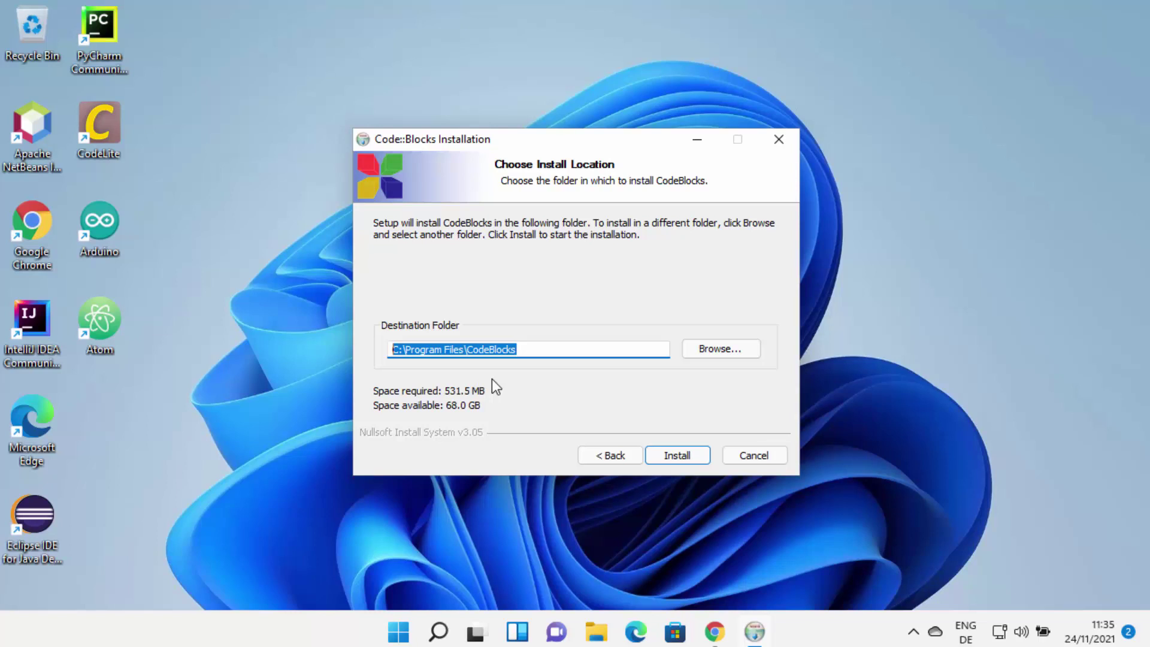
Step: Install Code::Blocks, launch it right away, and close the finished installer
left_click(674, 455)
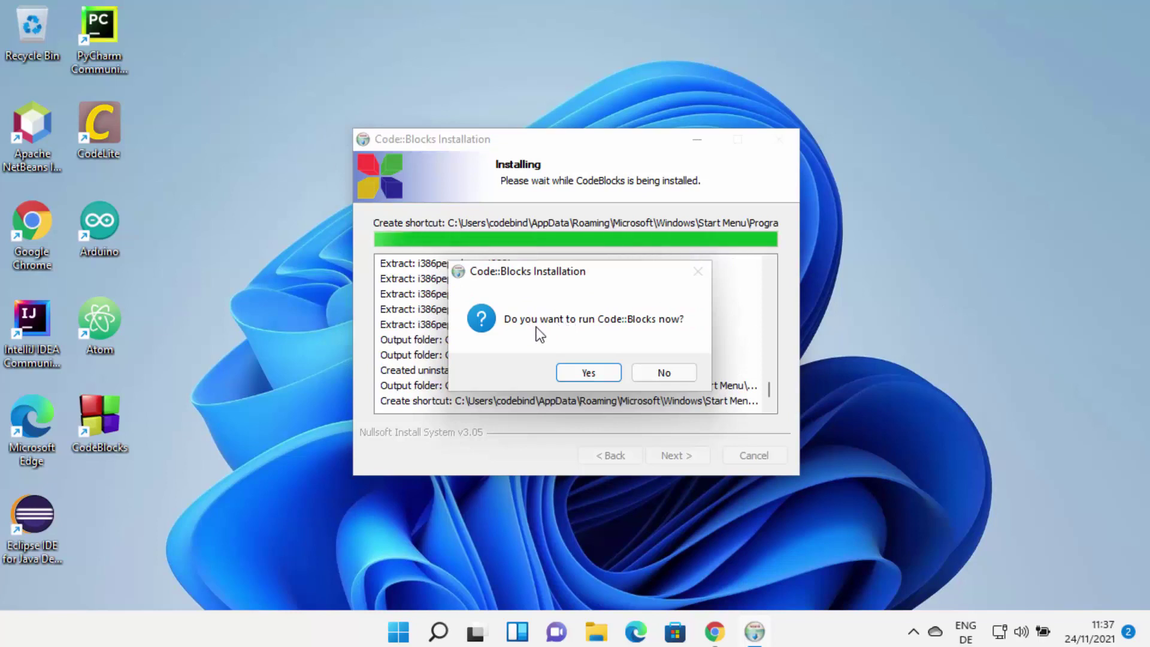
left_click(591, 376)
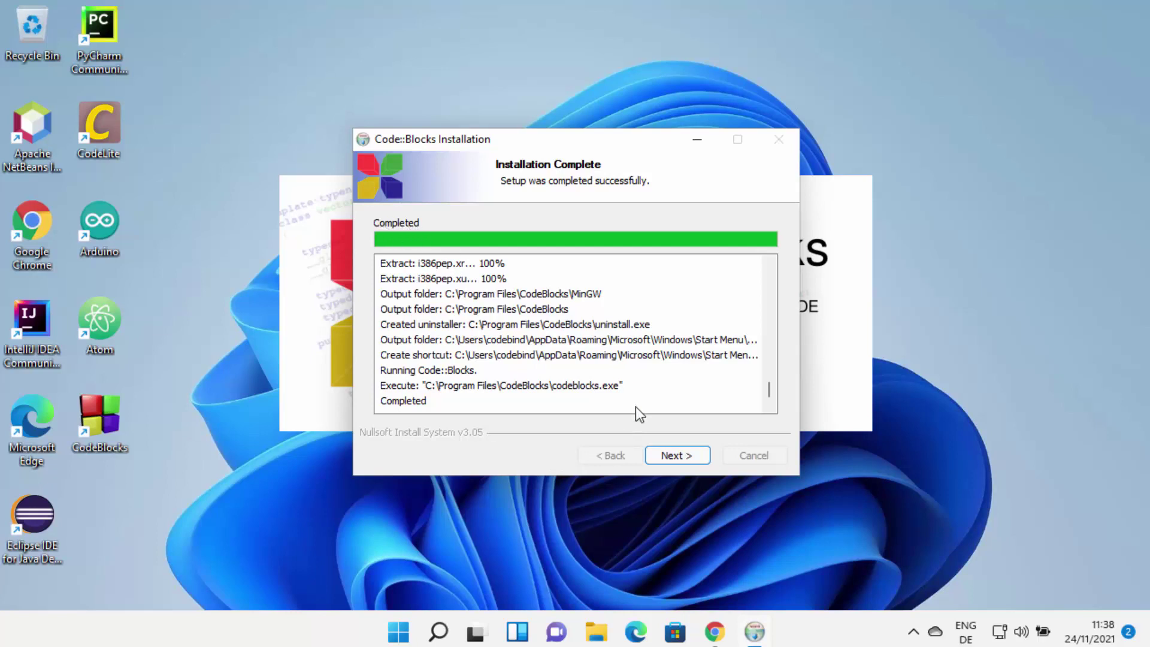
left_click(662, 454)
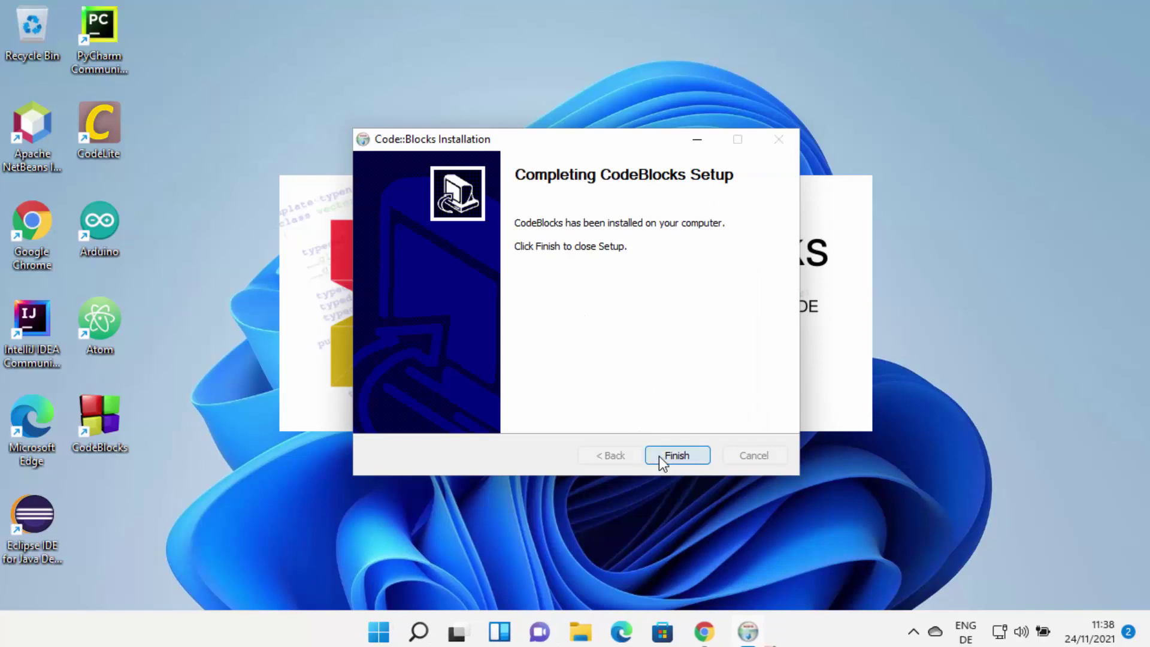
left_click(662, 459)
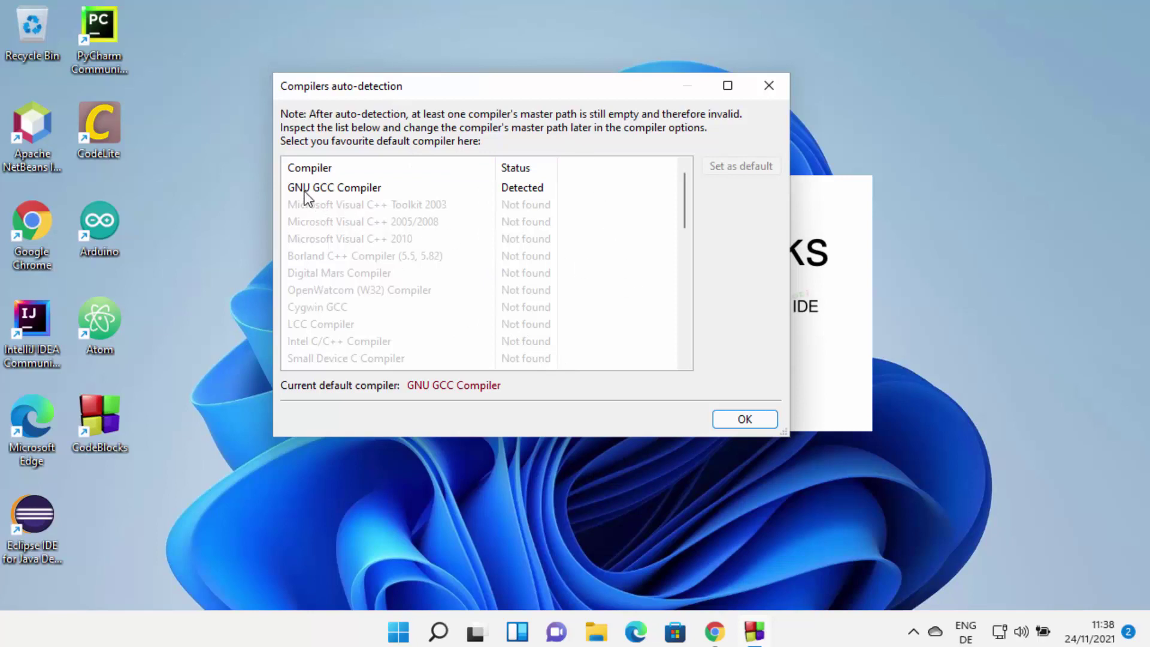
Step: Accept the auto-detected GNU GCC Compiler as the default compiler
mouse_move(312, 192)
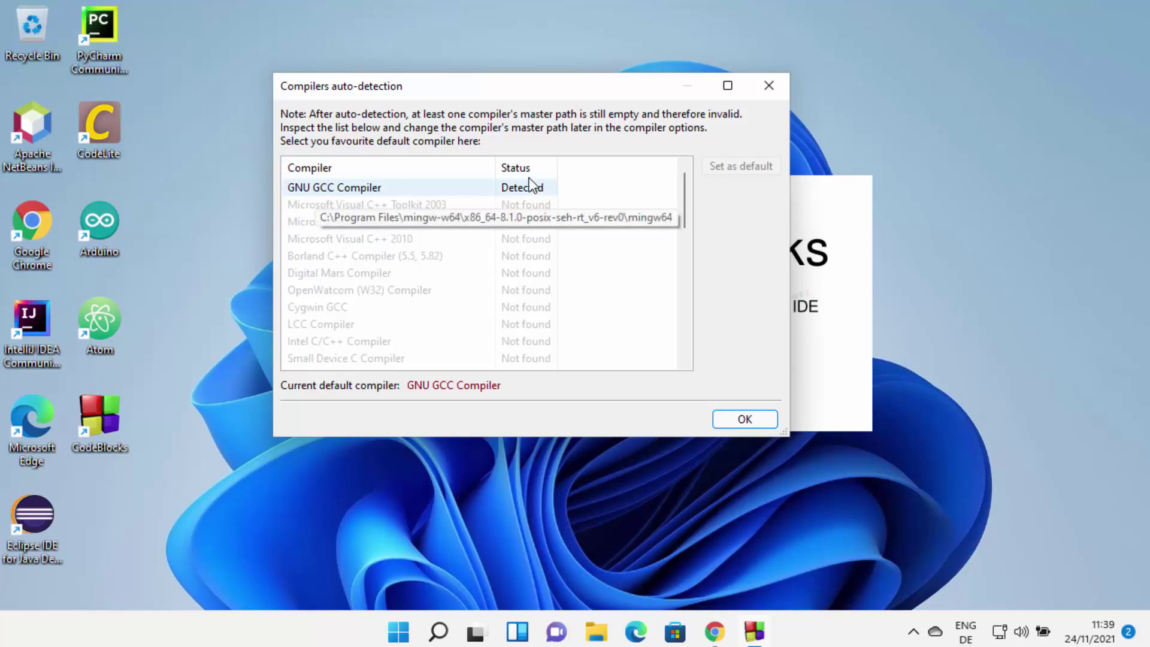
left_click(744, 419)
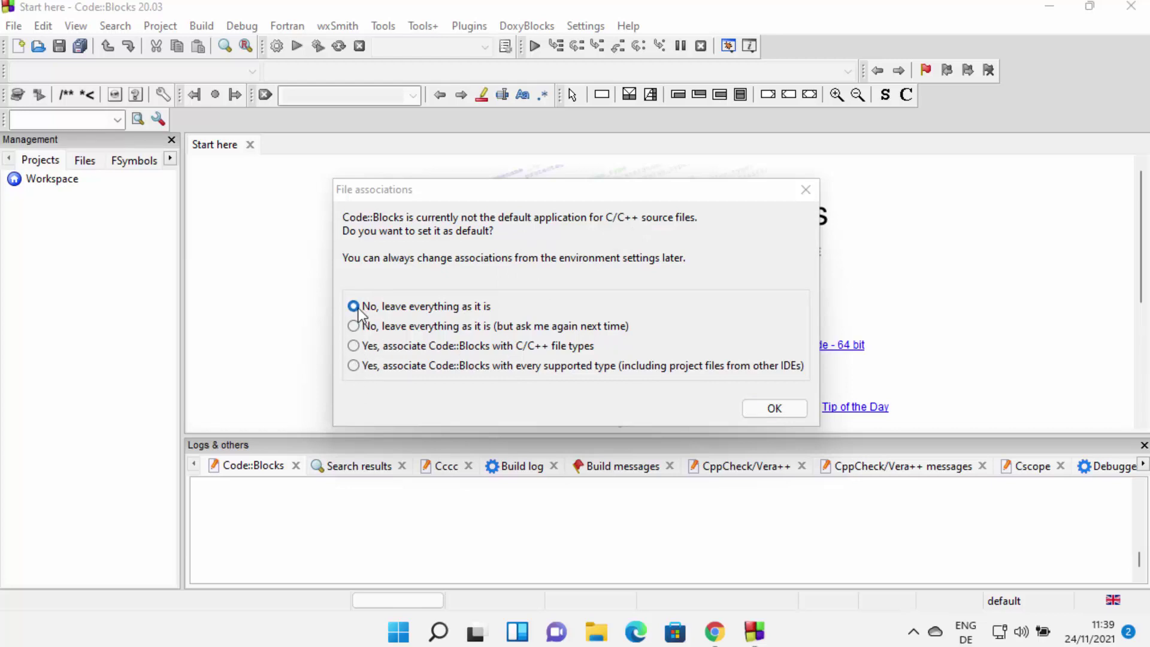
Step: Leave the C/C++ file associations as they are and restore the Code::Blocks window
left_click(760, 407)
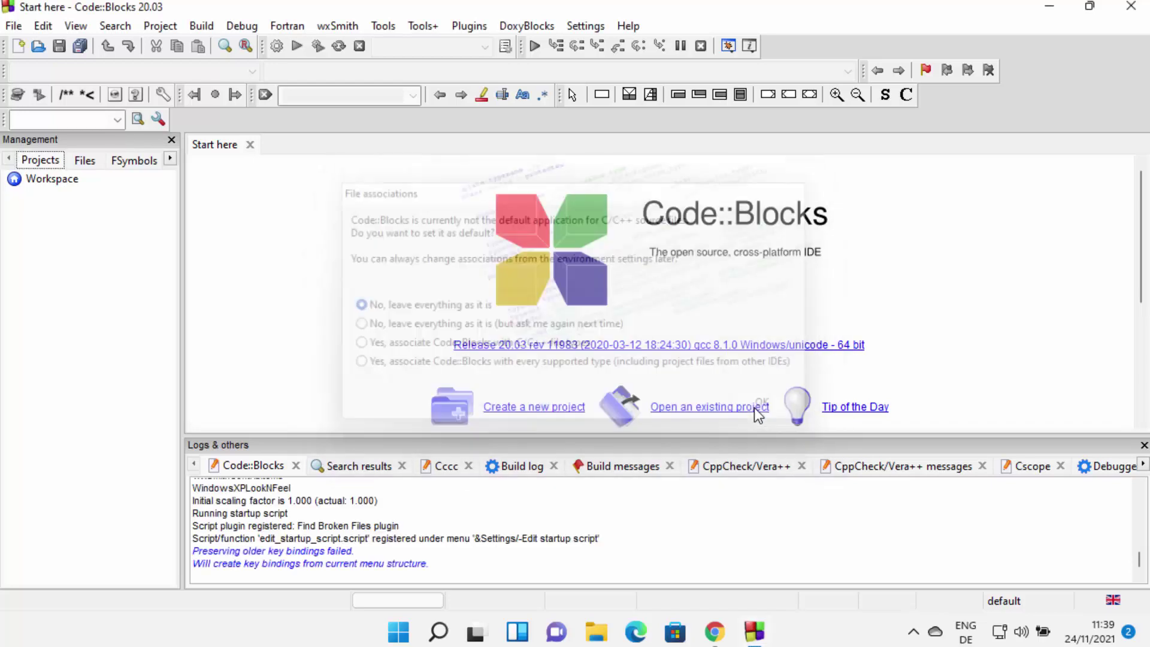
left_click(1049, 7)
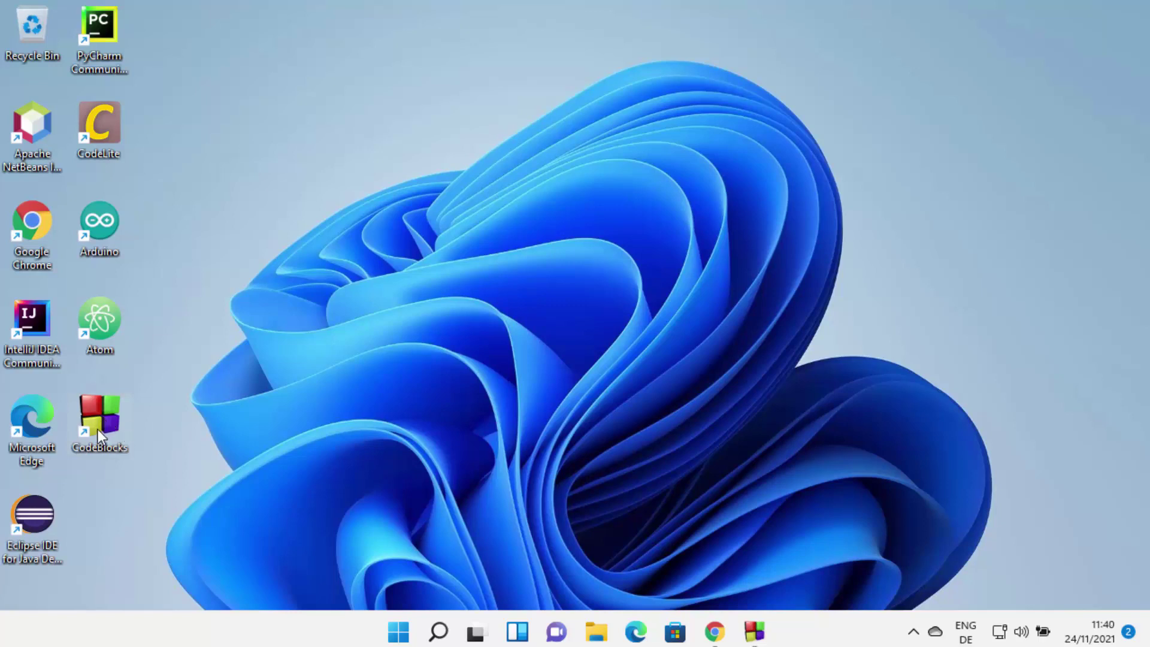
left_click(754, 631)
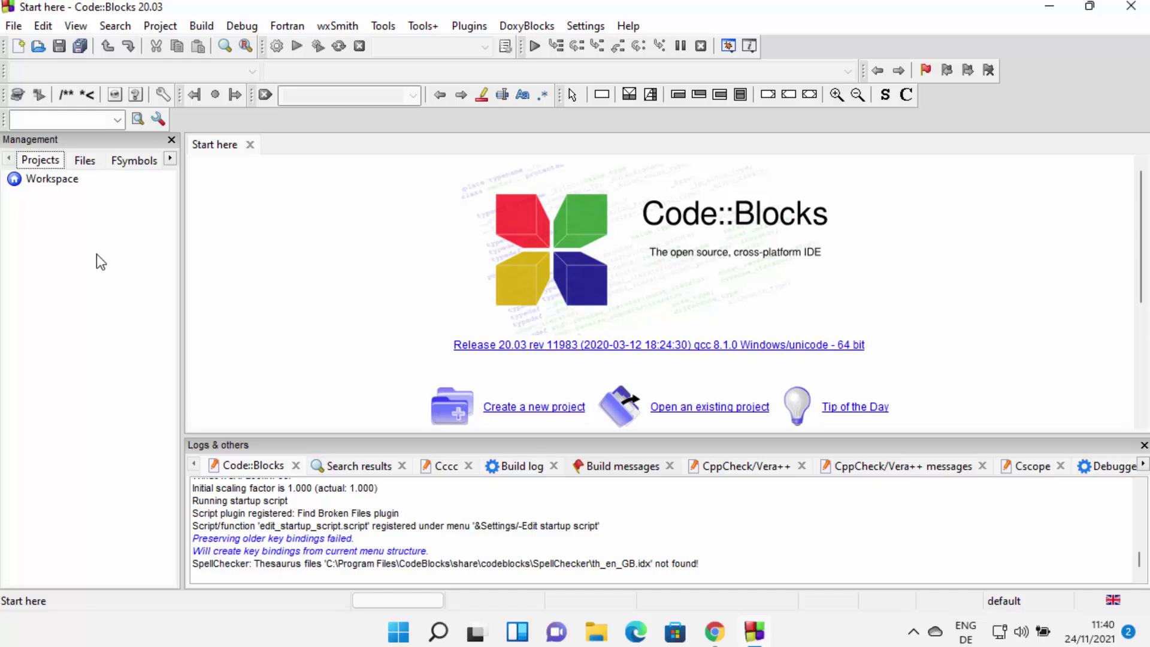
left_click(14, 26)
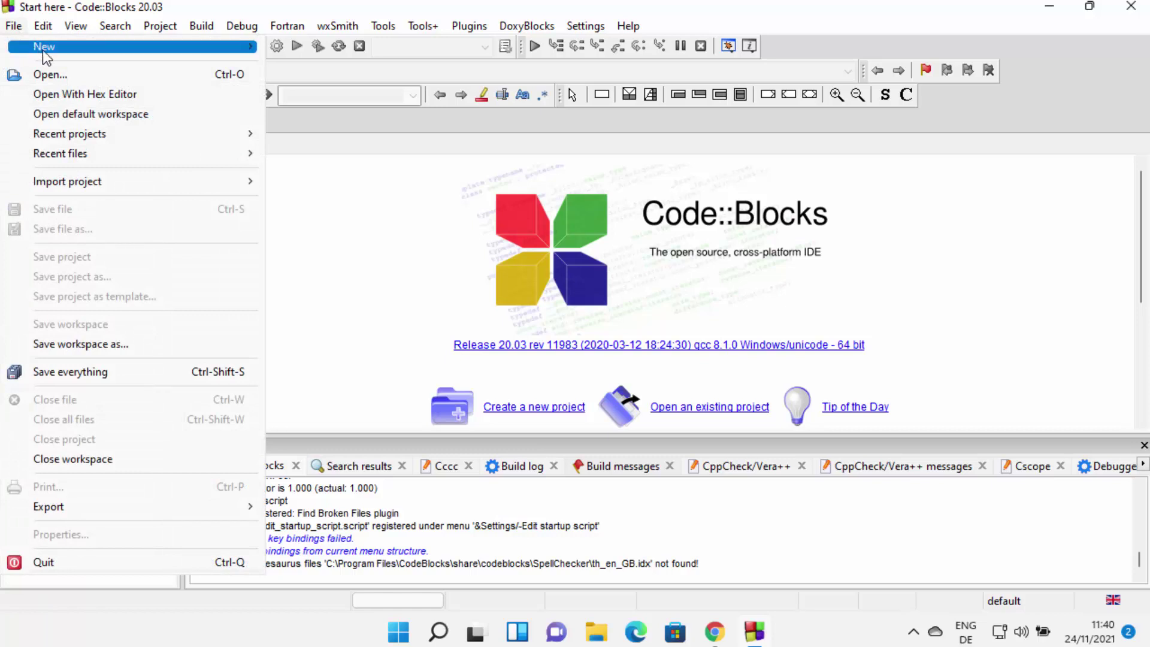
Step: Start a new project via File > New > Project with the Console application template
mouse_move(169, 48)
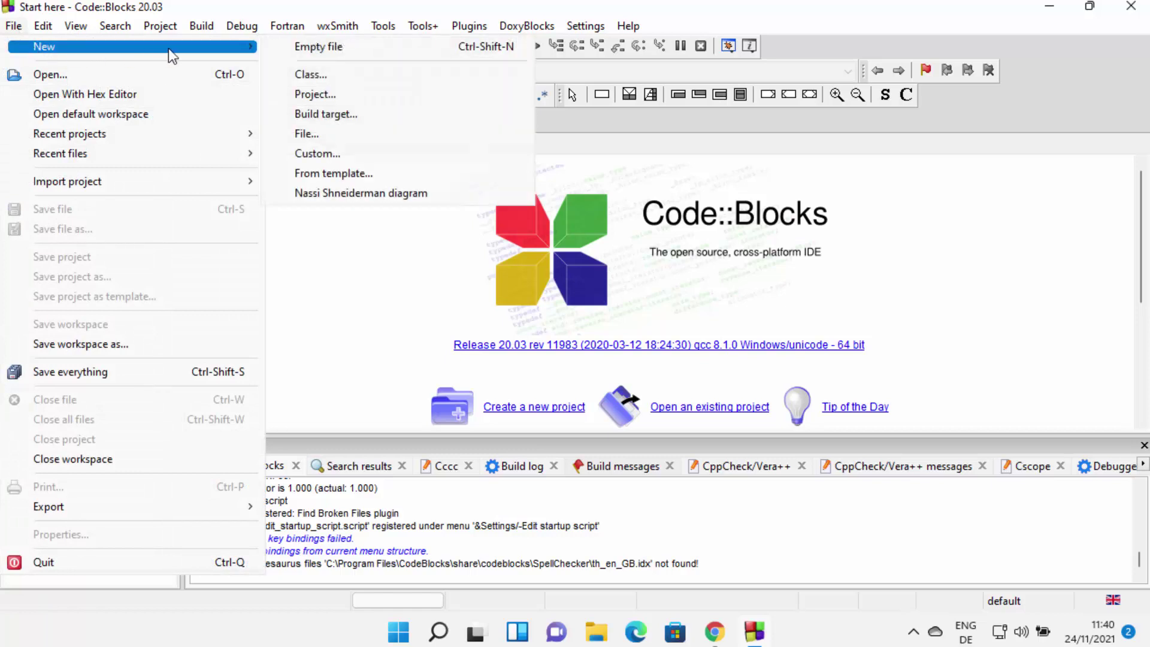
left_click(325, 99)
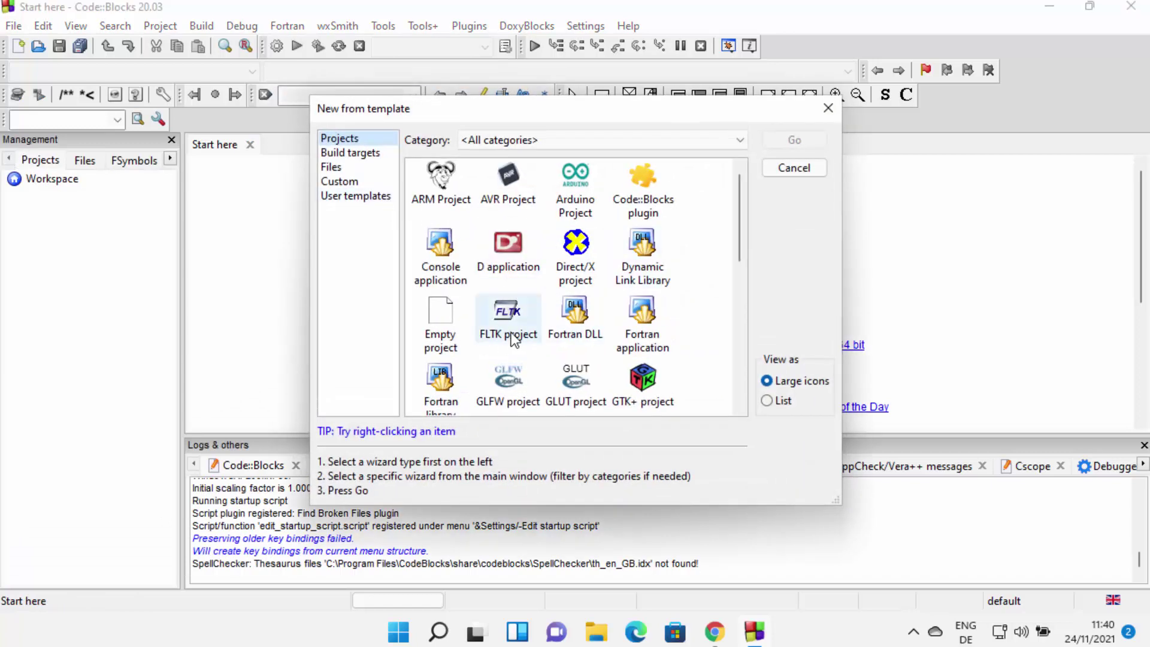
scroll(524, 285, "down", 2)
scroll(523, 285, "down", 2)
scroll(477, 278, "up", 4)
left_click(467, 274)
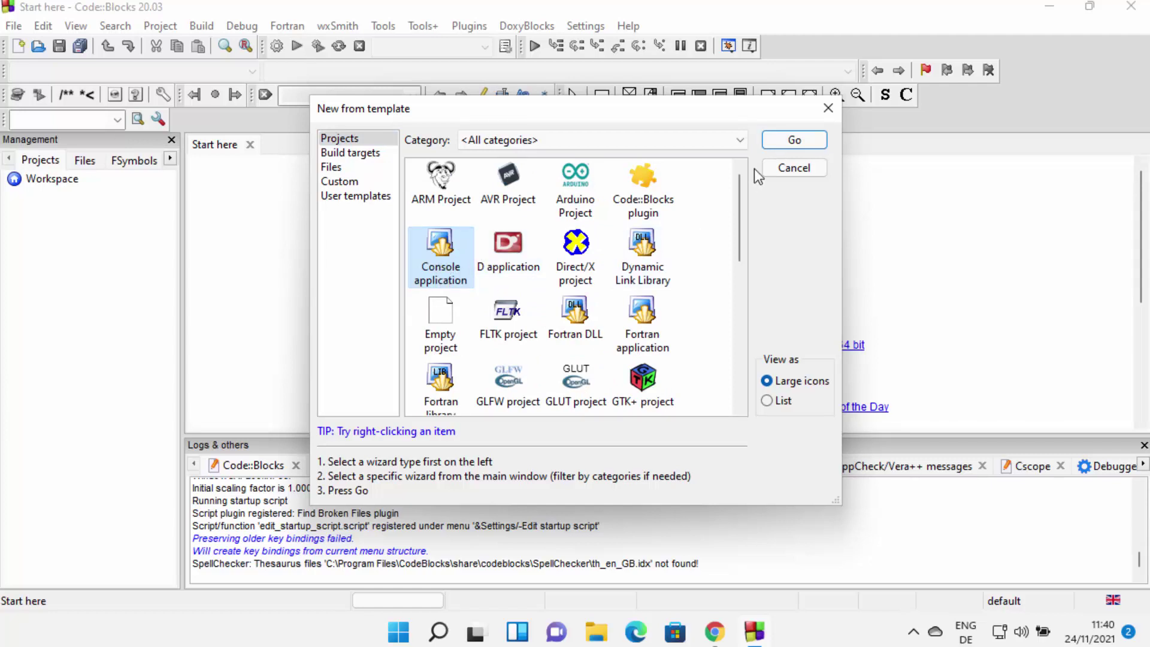
left_click(780, 145)
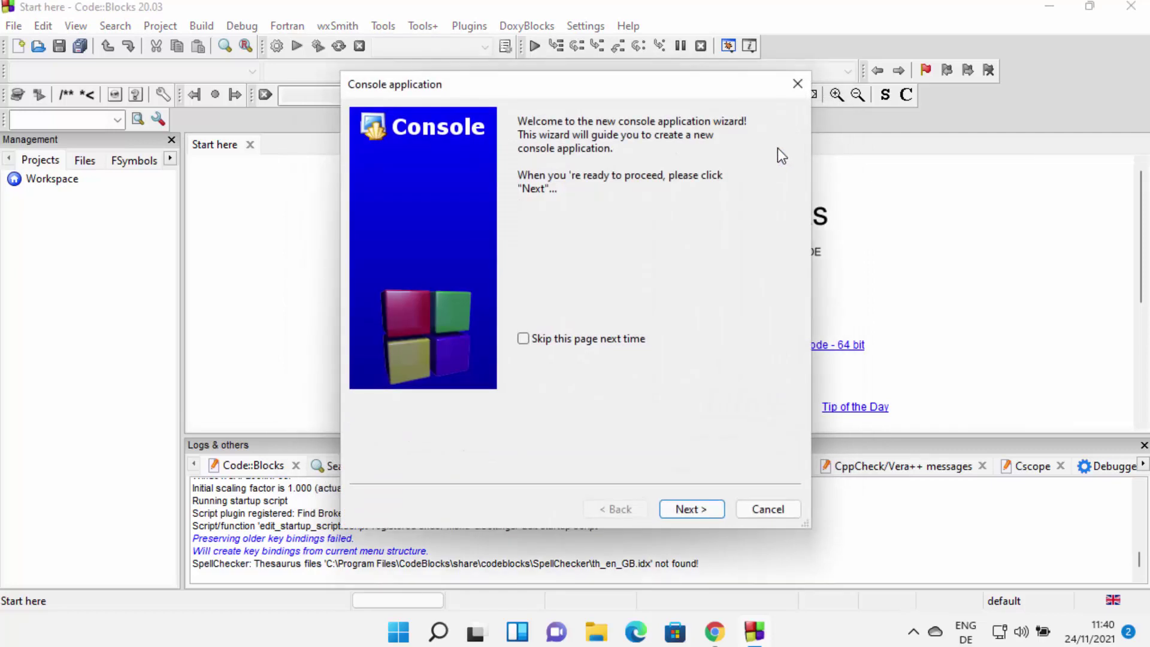
Step: Create a C++ console project titled HelloWorld, stored in the Documents folder
left_click(679, 508)
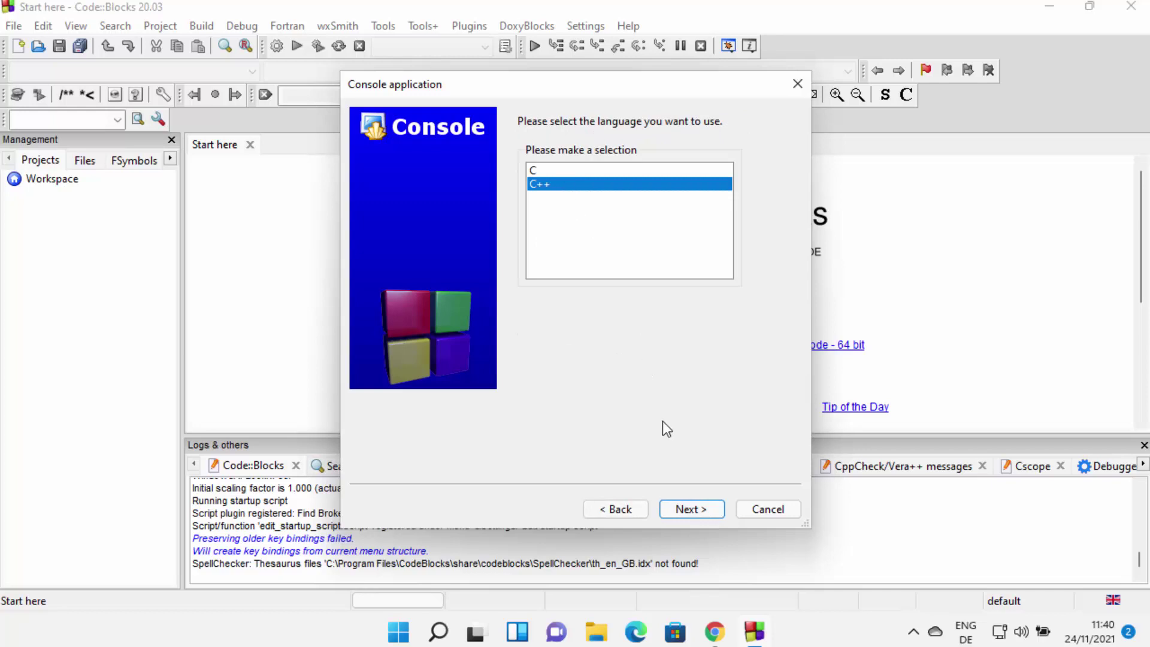
left_click(680, 509)
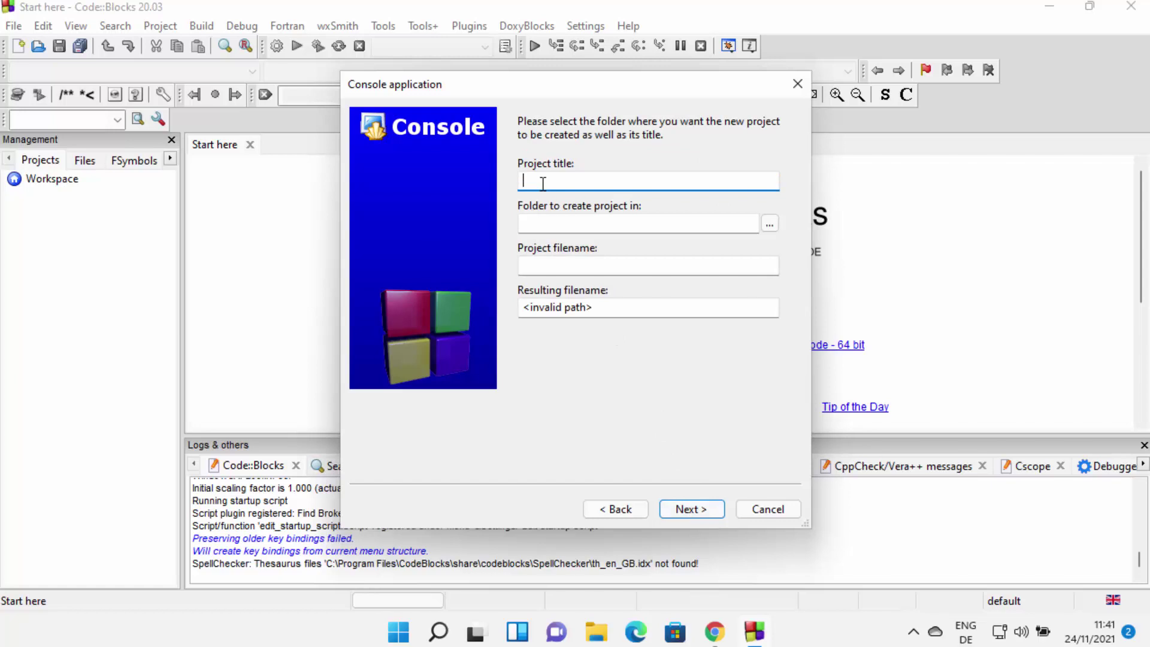
type("HelloWorld")
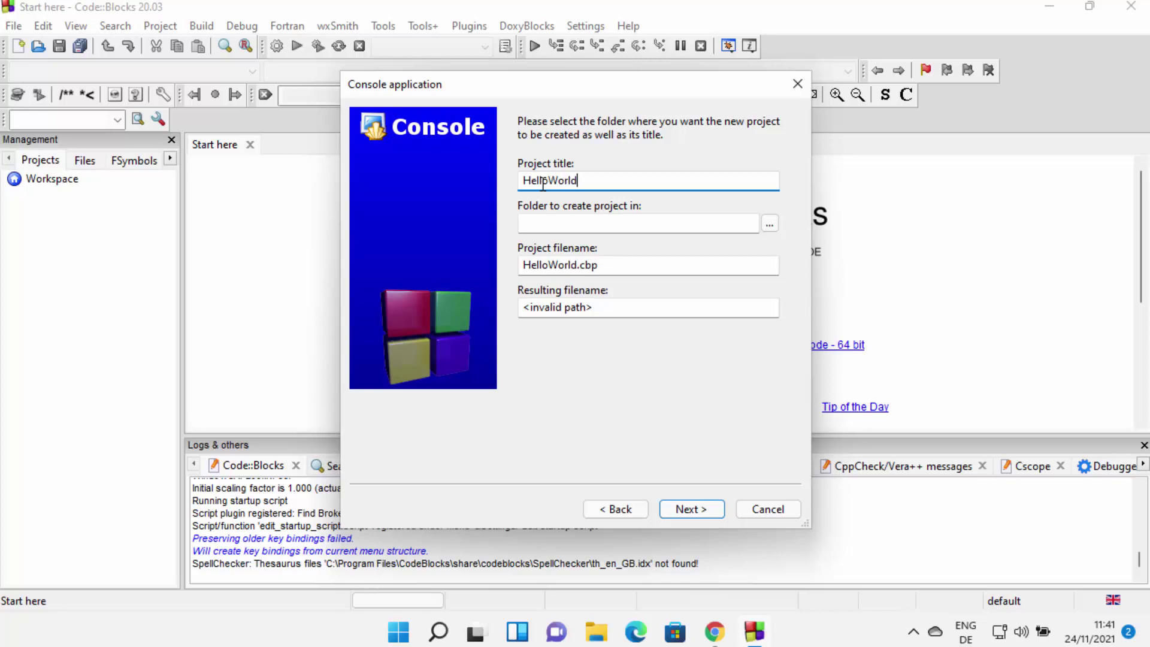
left_click(581, 225)
left_click(769, 225)
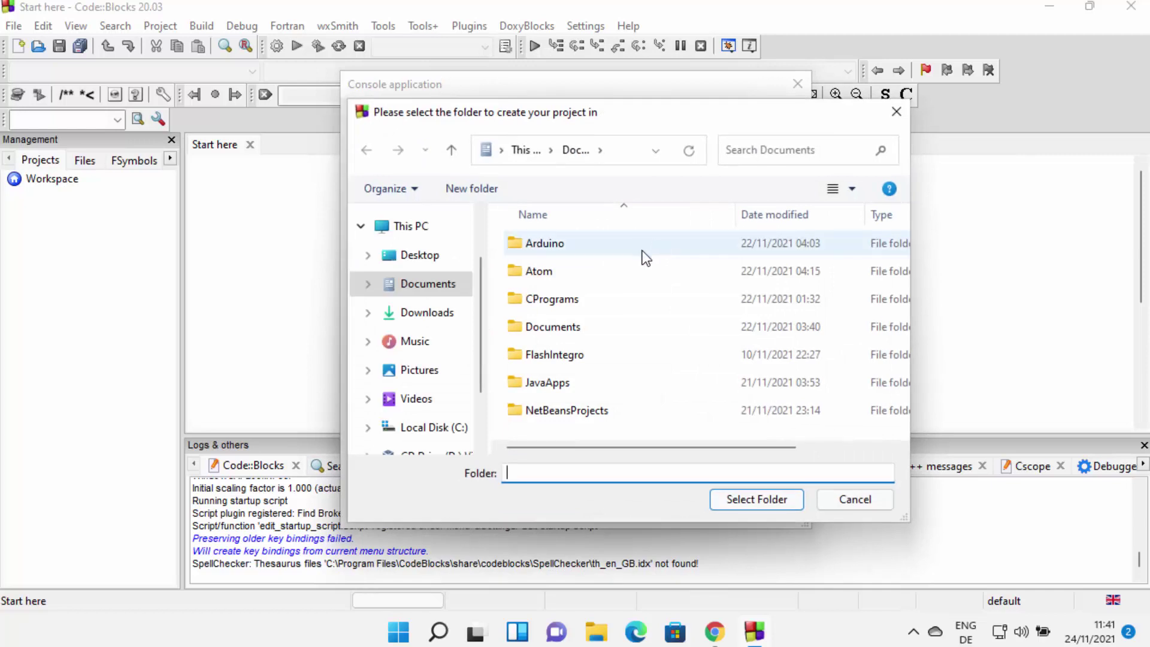
left_click(730, 500)
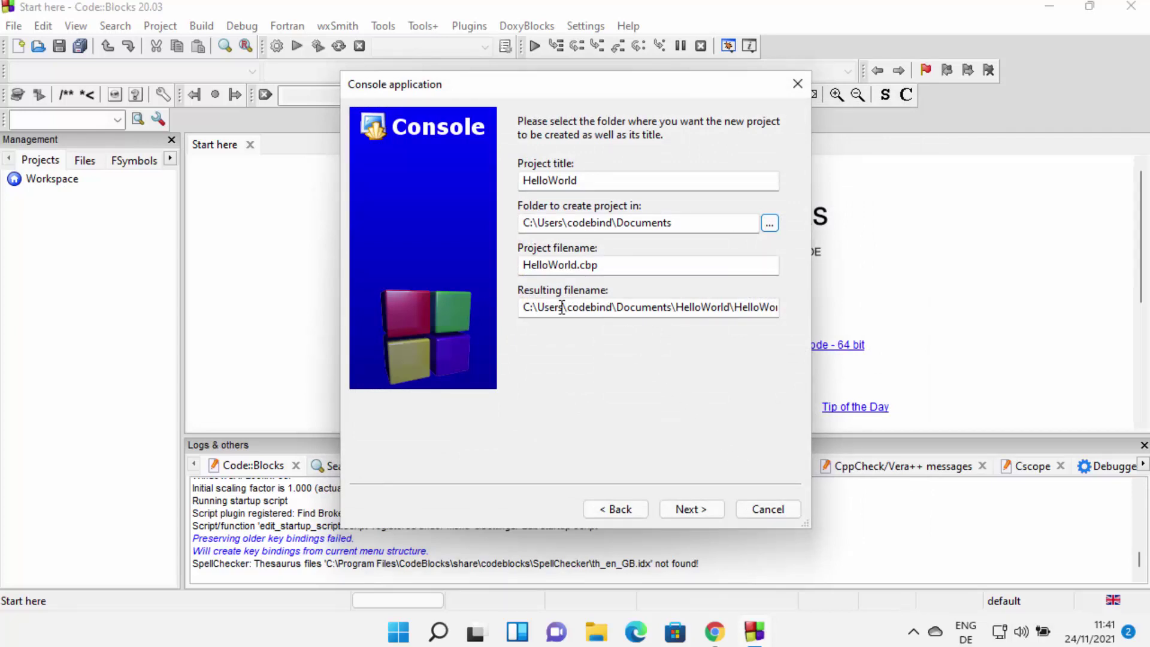
left_click_drag(526, 307, 784, 316)
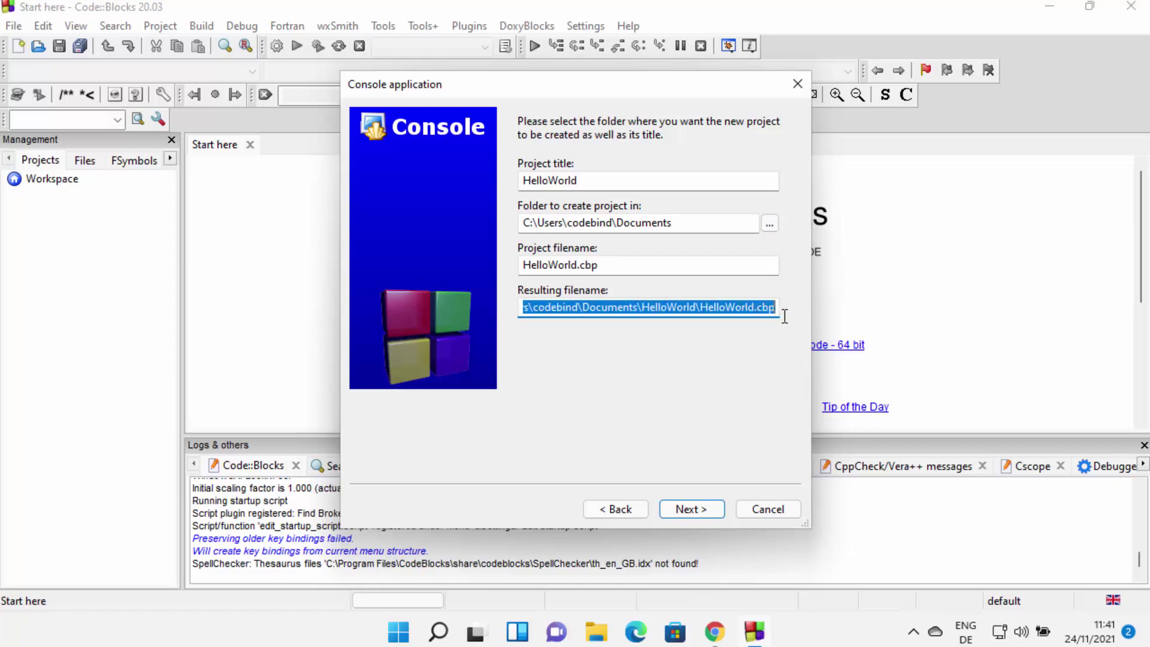
left_click(596, 317)
double_click(595, 307)
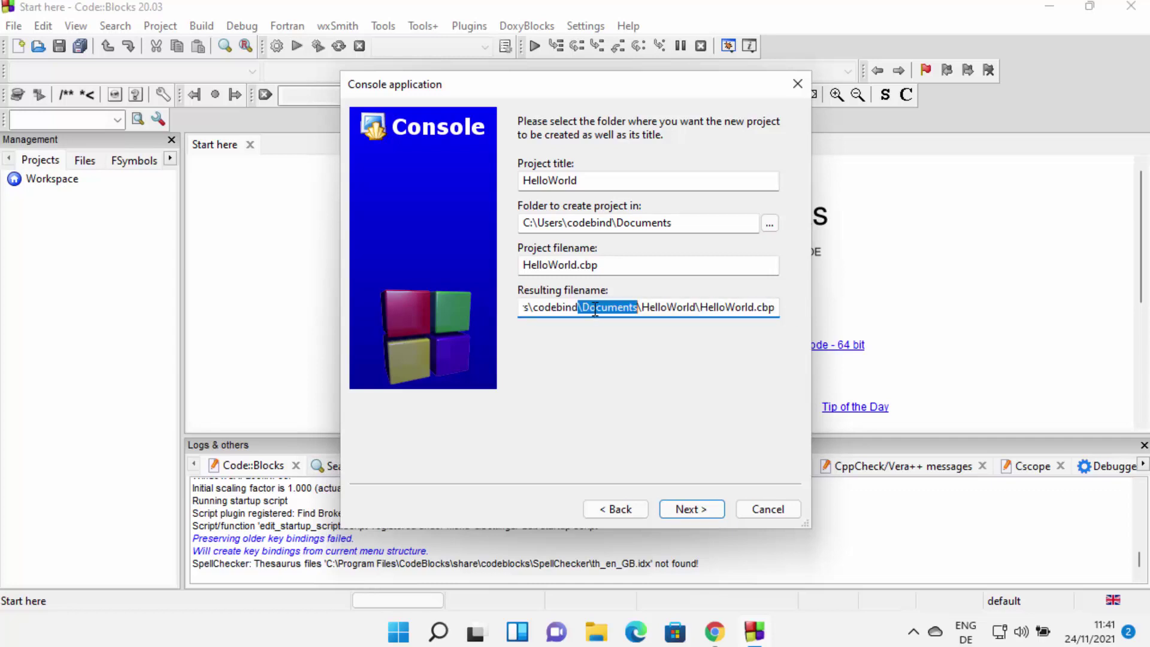
double_click(647, 224)
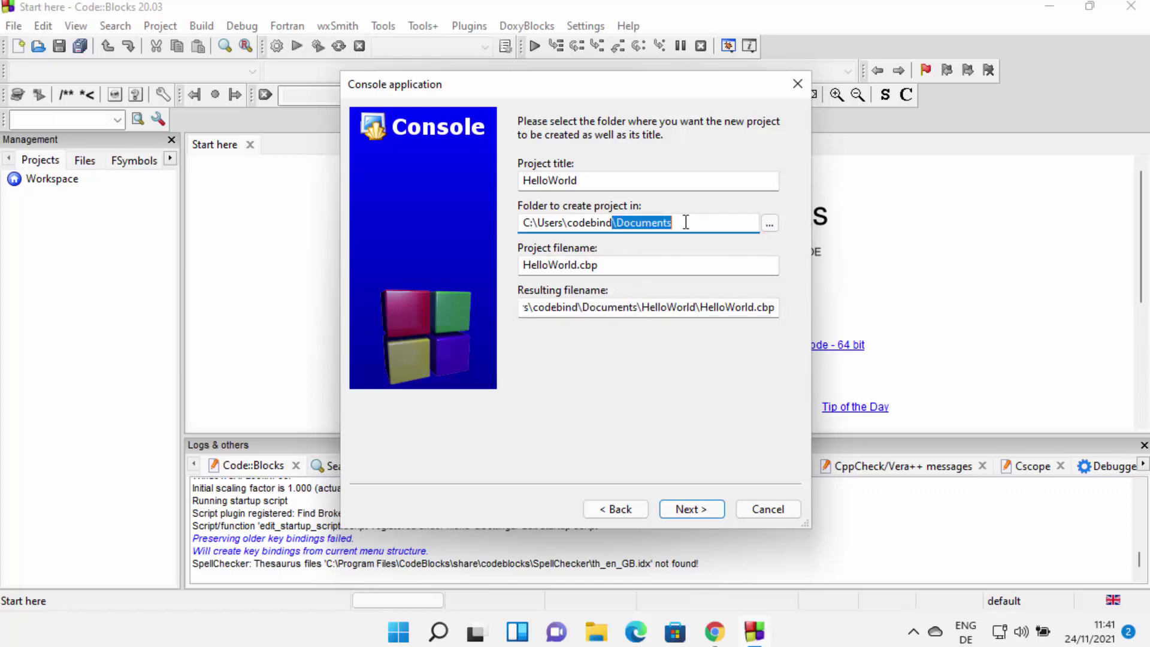
Step: Keep GNU GCC Compiler as the project's compiler and finish the wizard
left_click(690, 510)
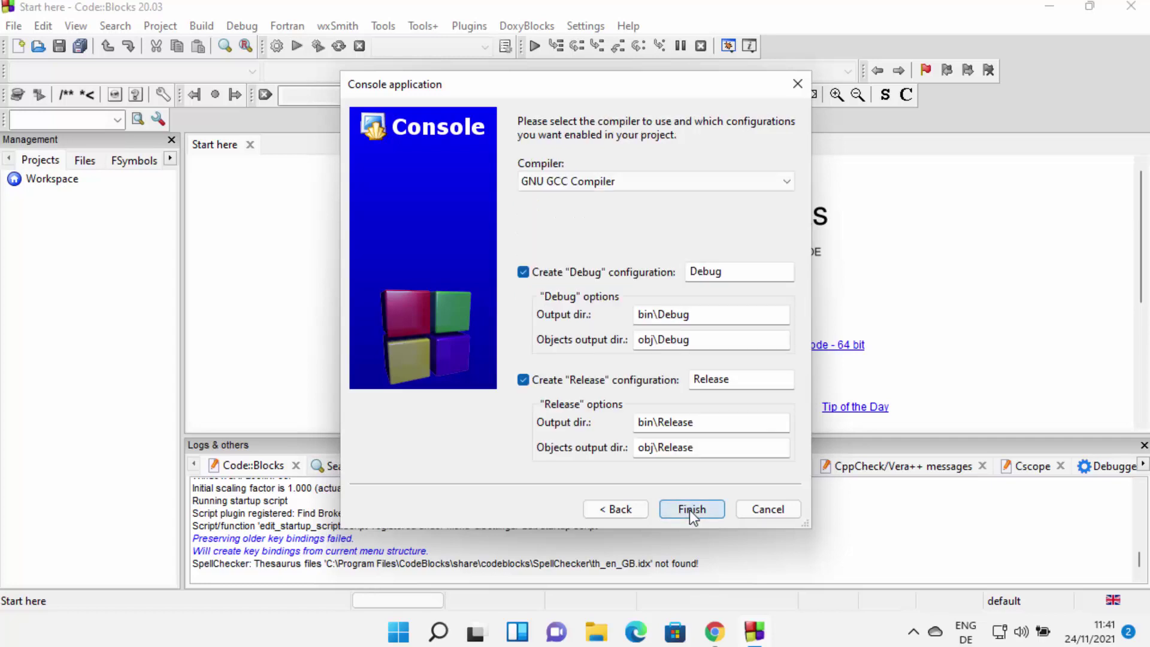
left_click(594, 185)
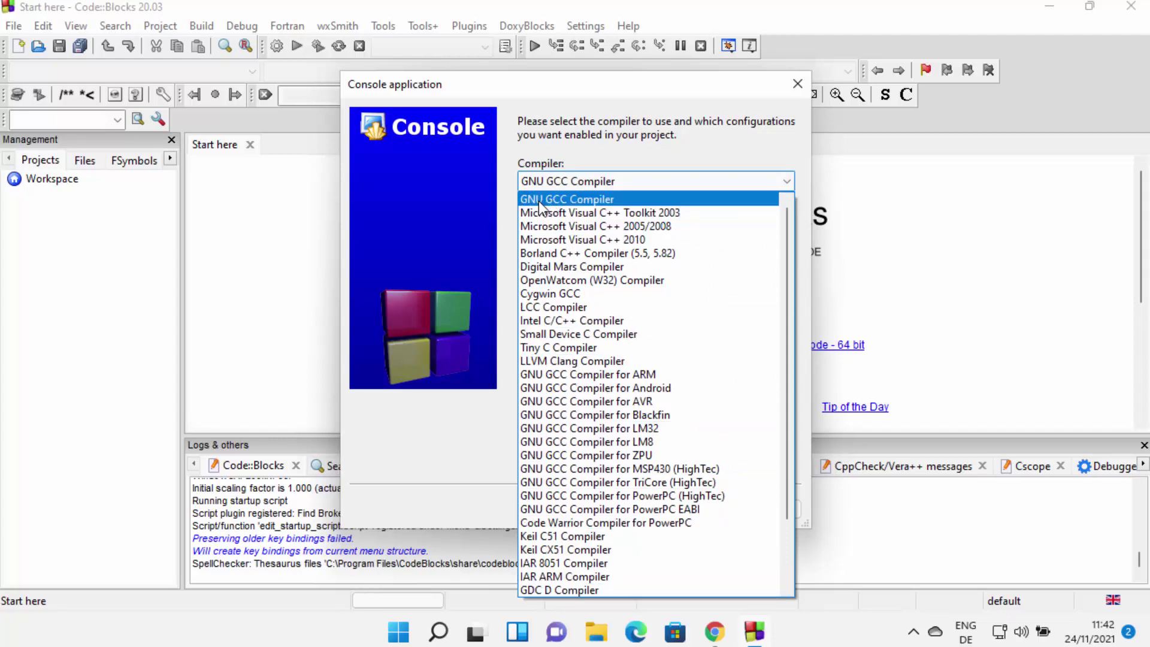
left_click(568, 200)
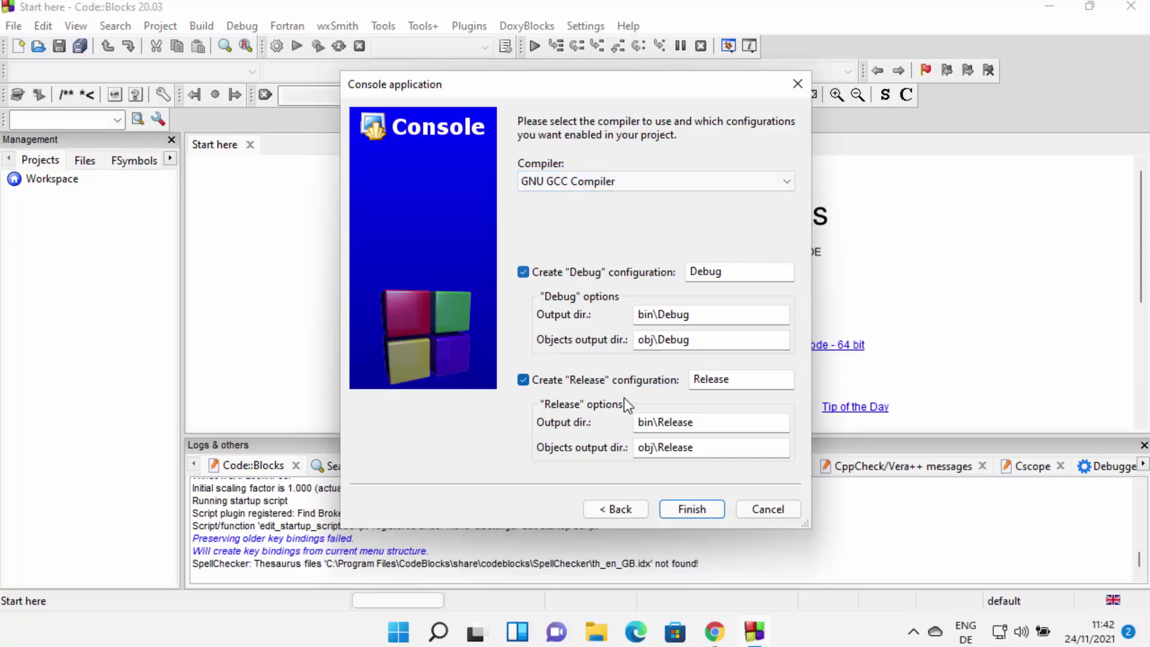
left_click(691, 510)
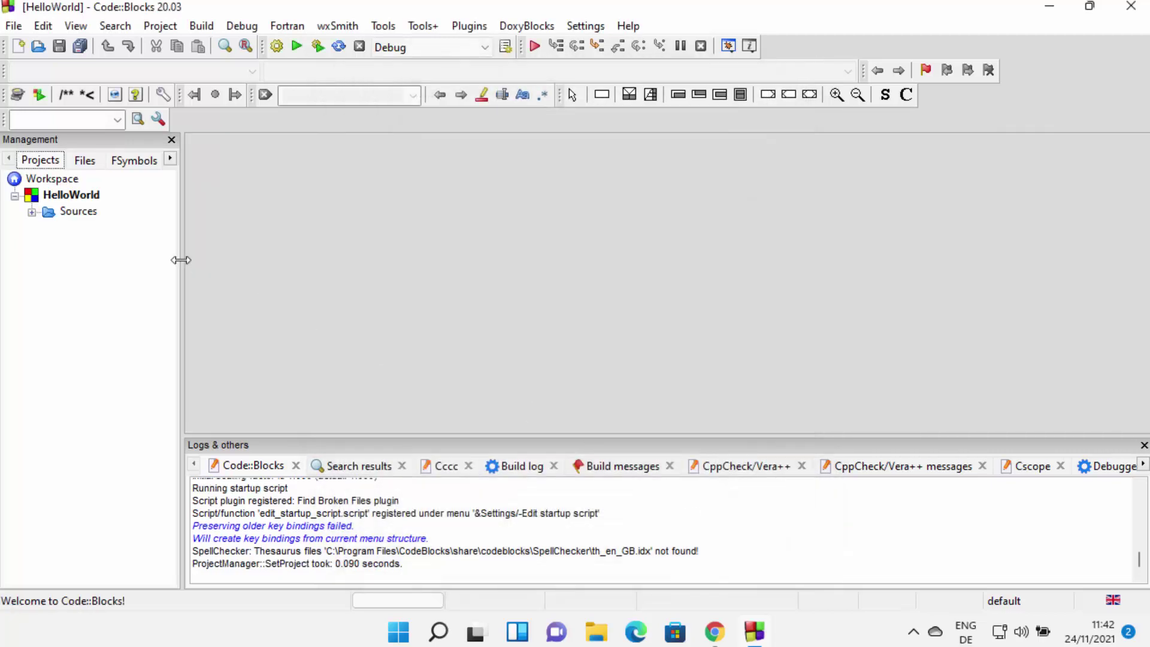
Step: Expand Sources and open main.cpp to review the generated Hello world program
left_click(31, 213)
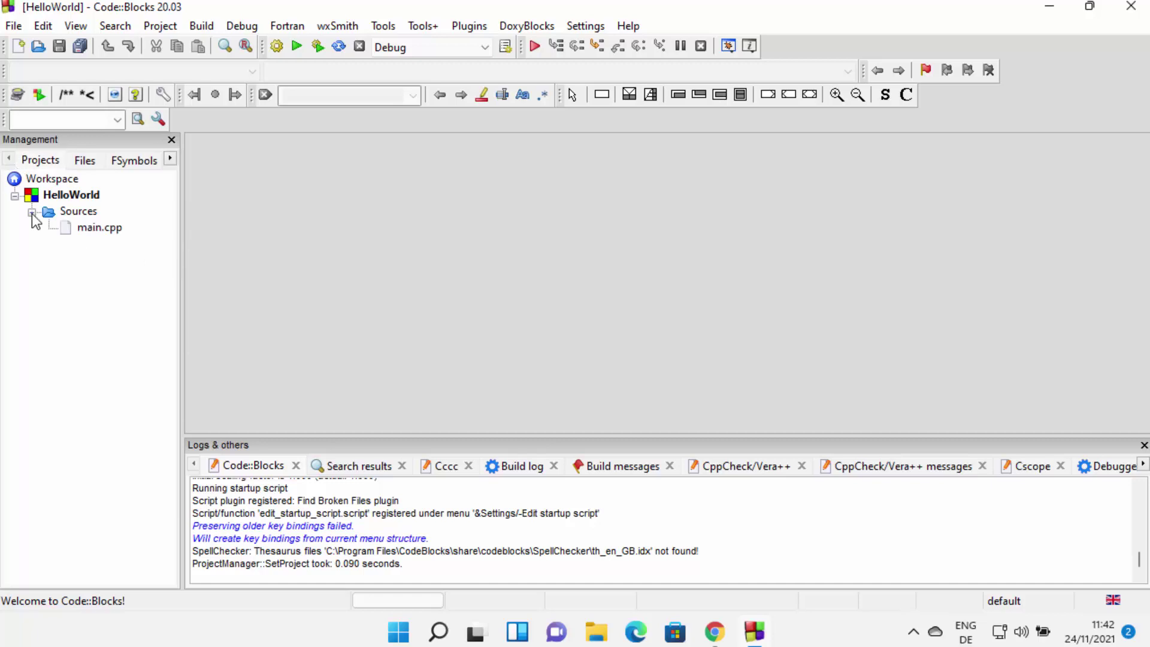
double_click(77, 232)
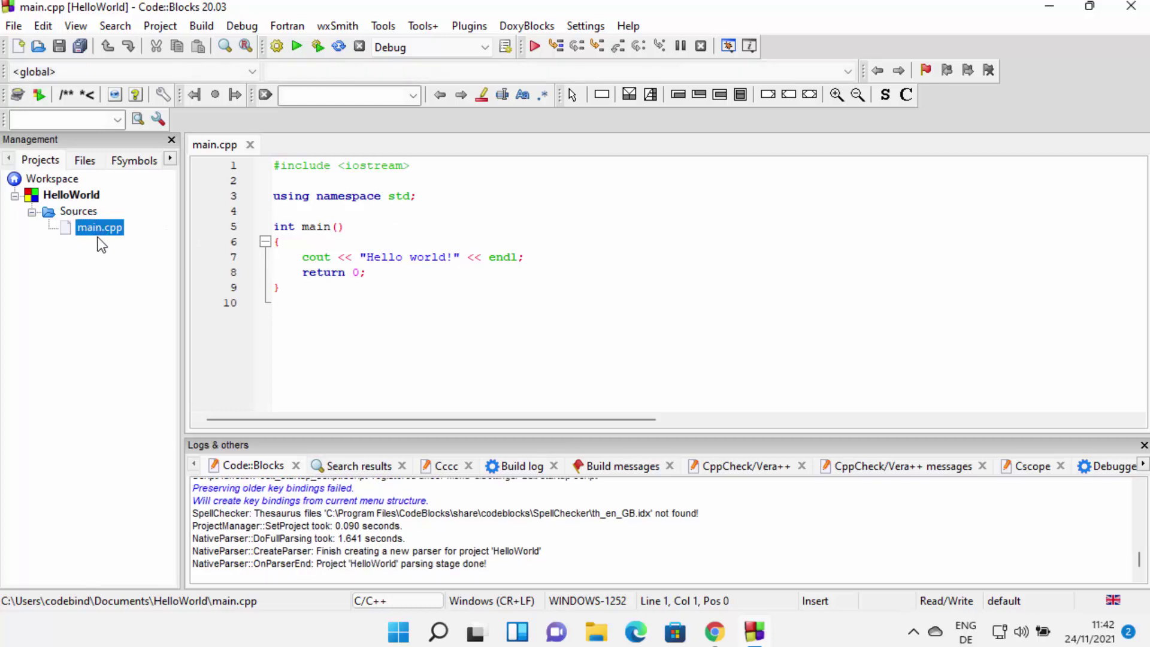
left_click_drag(313, 295, 261, 167)
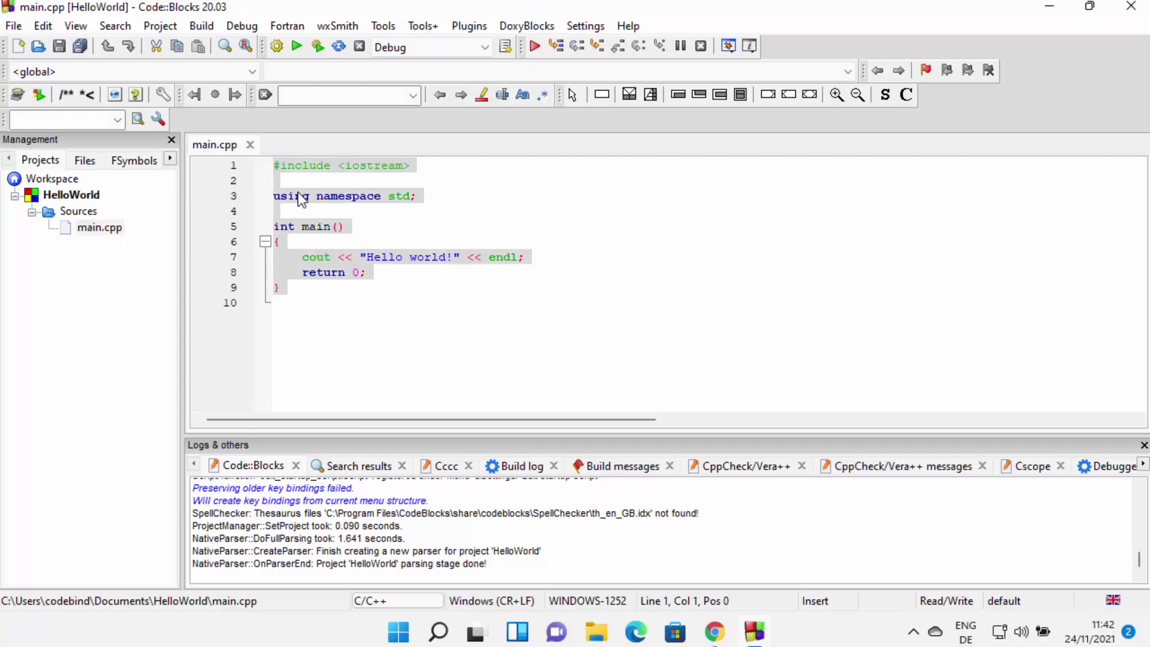
left_click(423, 311)
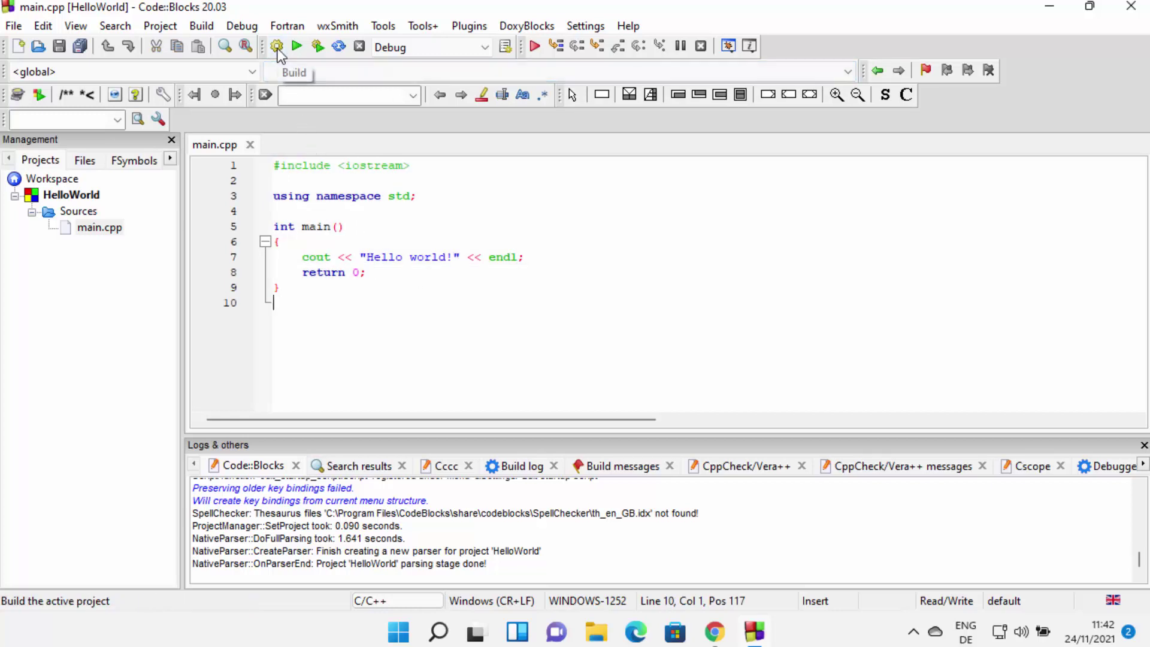
Step: Build HelloWorld and highlight the 0 error(s) result in the build log
left_click(278, 51)
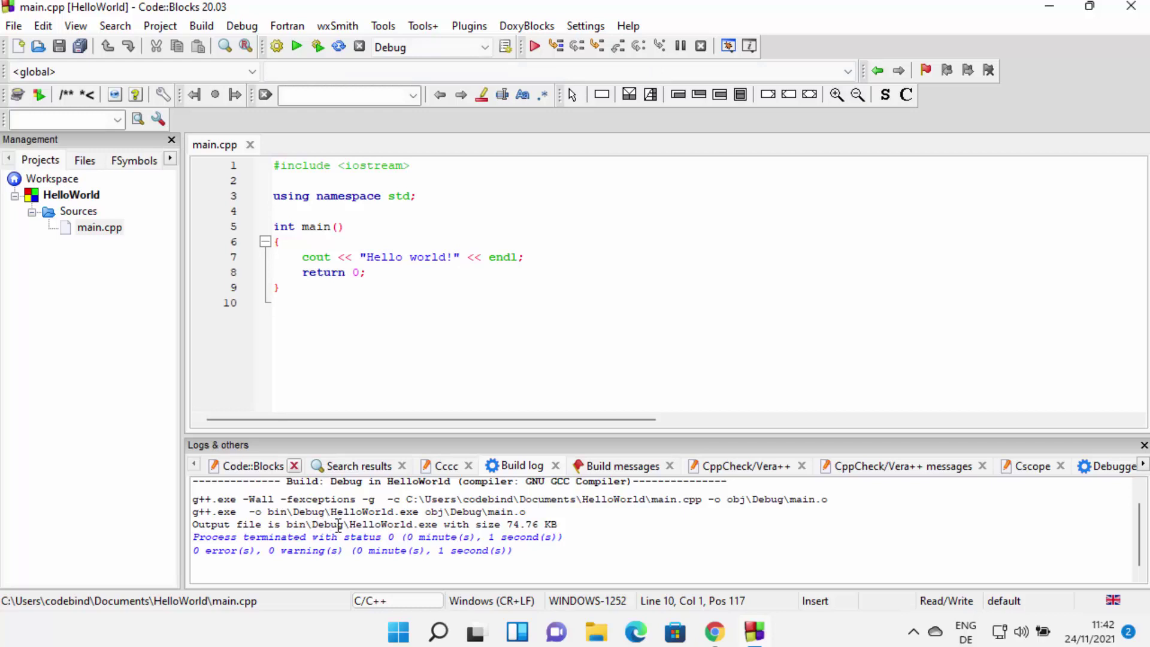
left_click_drag(195, 551, 250, 550)
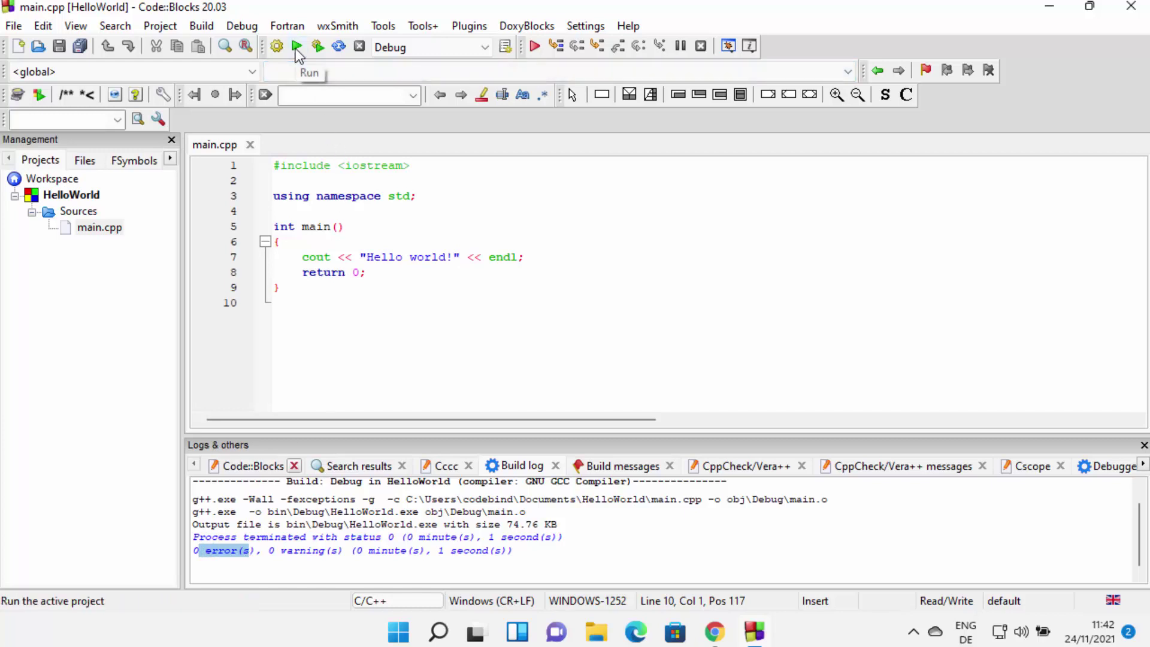
Step: Run HelloWorld.exe, highlight the 'Hello world!' output, then close the console window
left_click(296, 47)
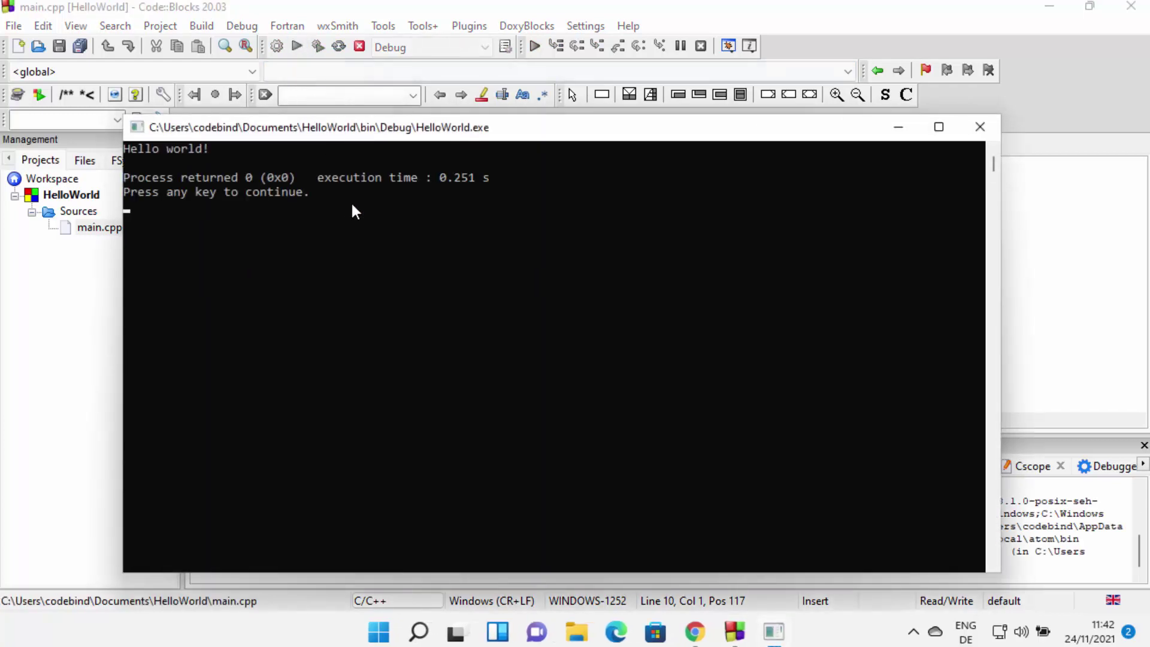
left_click_drag(125, 146, 210, 154)
left_click_drag(299, 134, 393, 420)
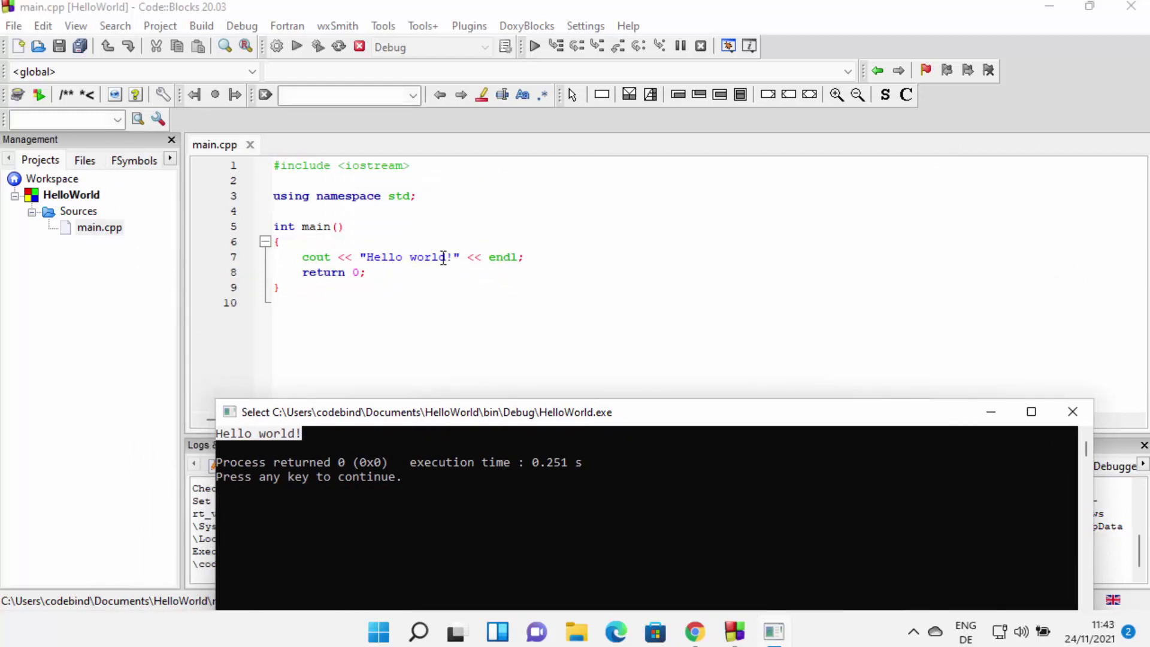
left_click_drag(461, 413, 369, 153)
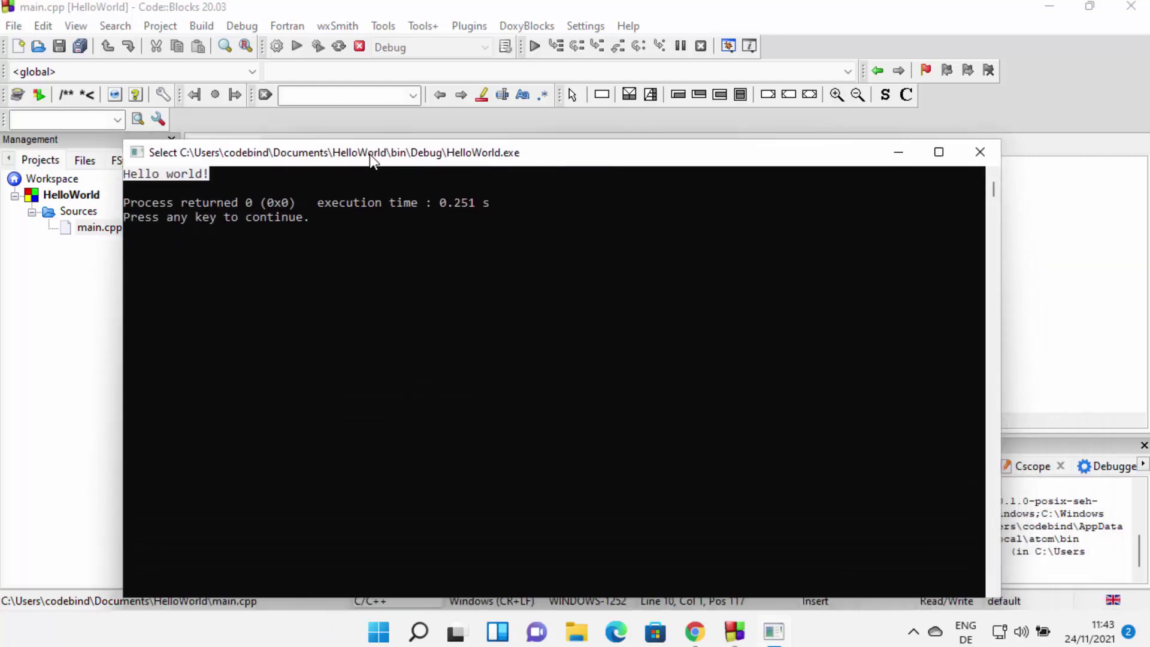
left_click(980, 152)
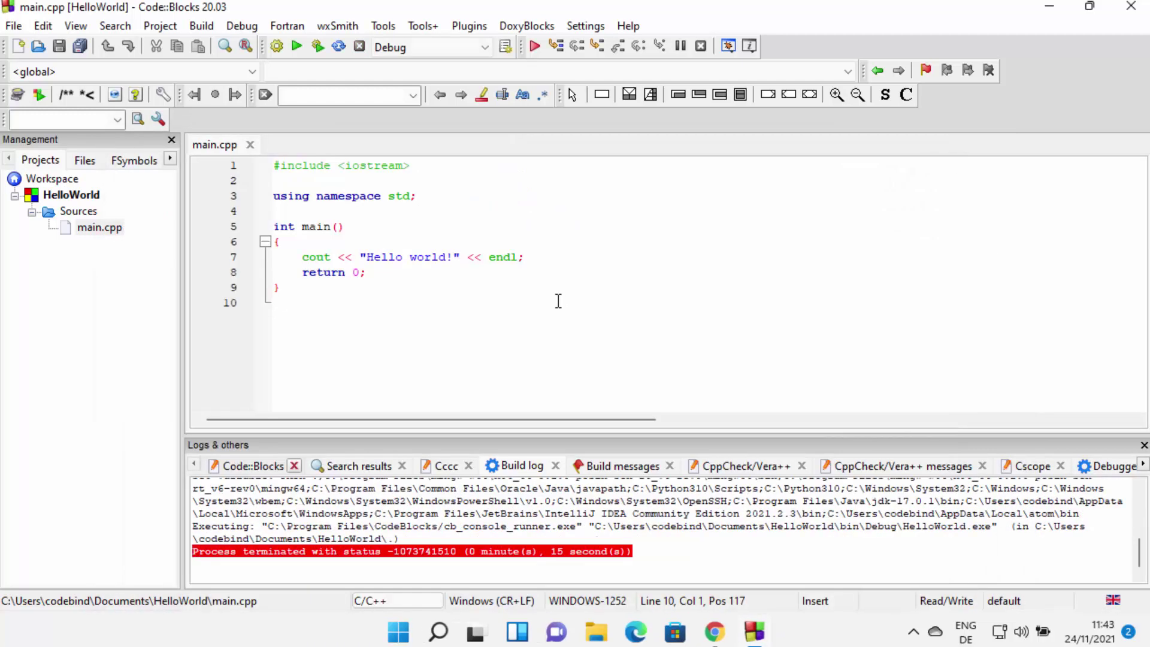